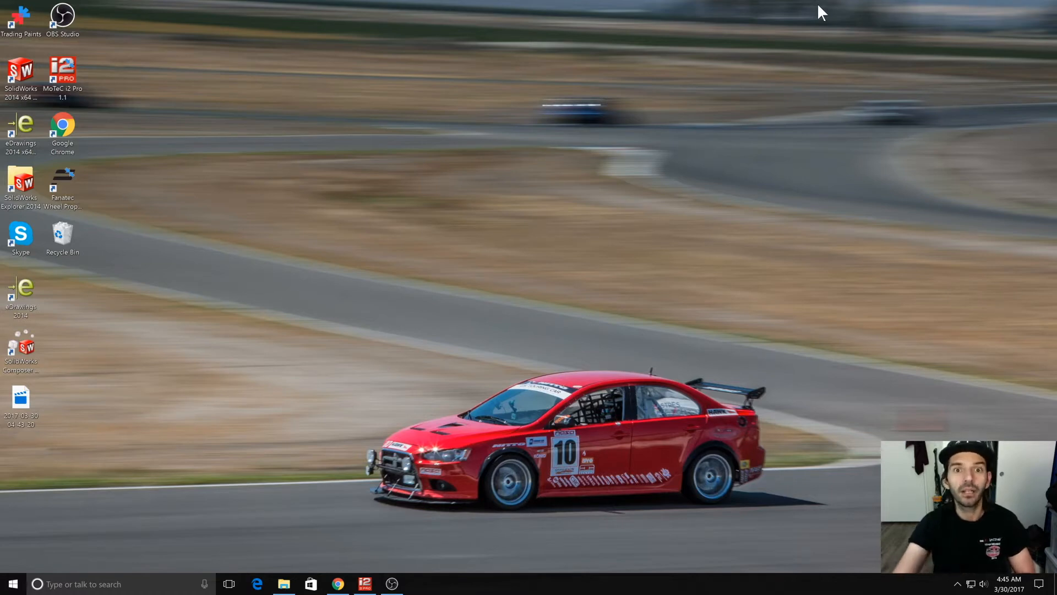
Switch to MoTeC i2 Pro, show the Tyre Pressures worksheet of the Tyres workbook, and enlarge the window to fill the screen
left_click(364, 584)
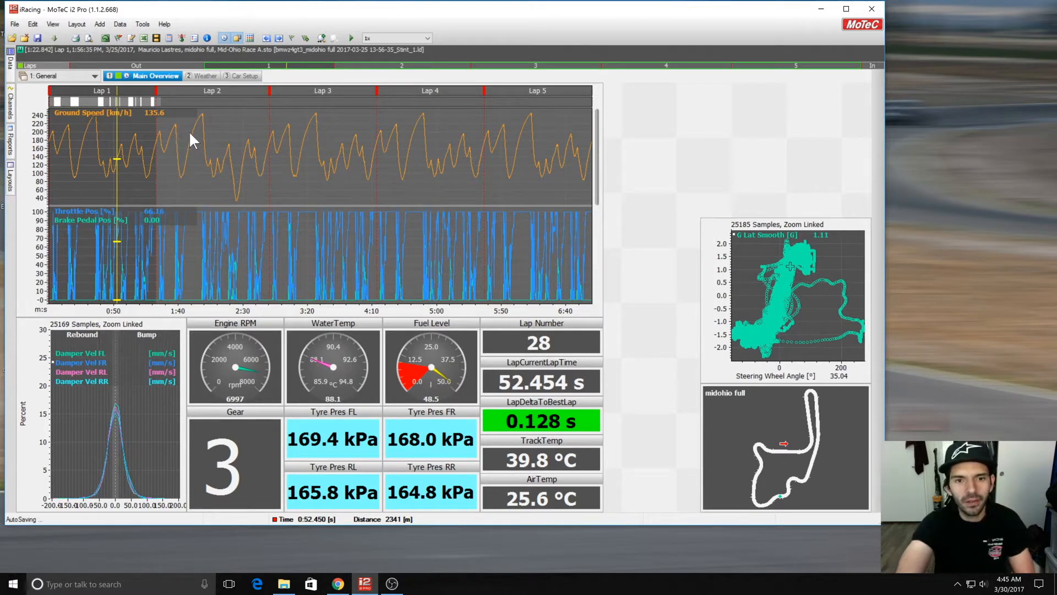
mouse_move(115, 137)
left_mouse_down()
mouse_move(58, 144)
mouse_move(369, 163)
mouse_move(114, 154)
mouse_move(419, 146)
mouse_move(70, 148)
mouse_move(458, 183)
mouse_move(136, 154)
mouse_move(66, 133)
mouse_move(106, 139)
left_mouse_up()
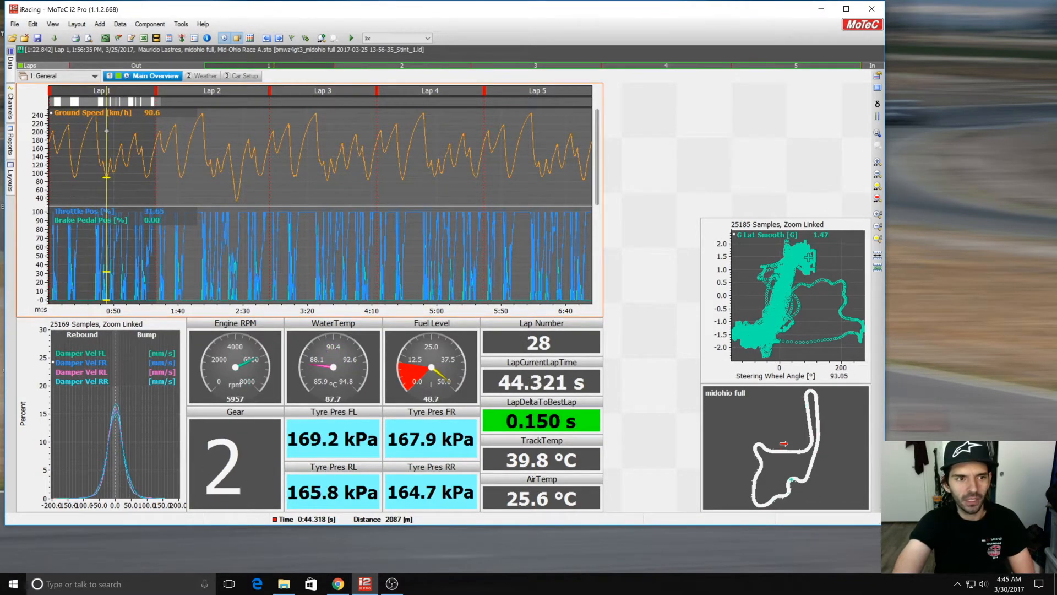
left_click(54, 75)
left_click(50, 158)
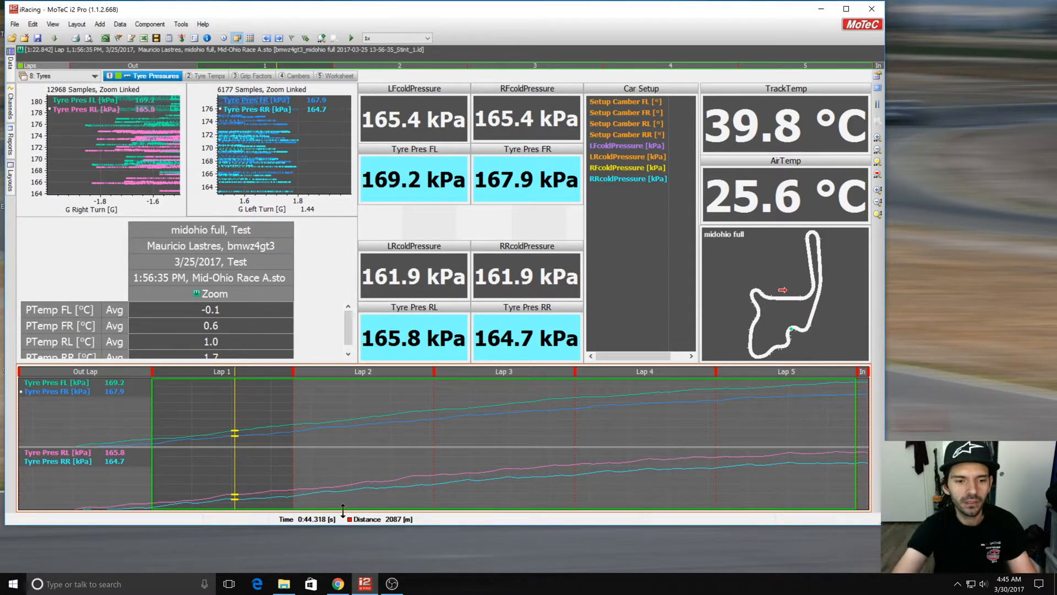
left_click_drag(348, 524, 342, 573)
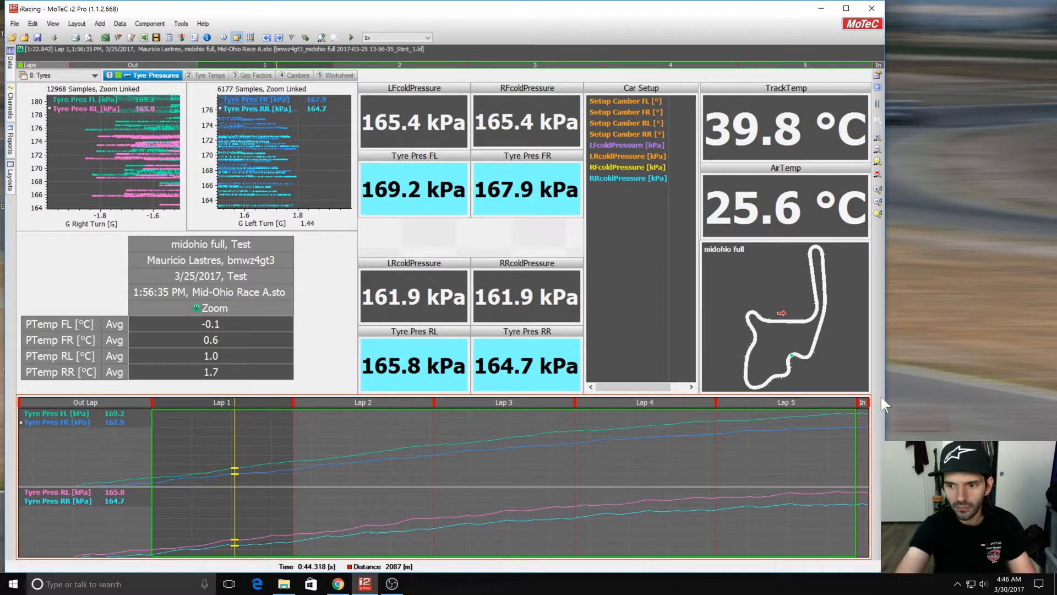
left_click_drag(885, 396, 1052, 409)
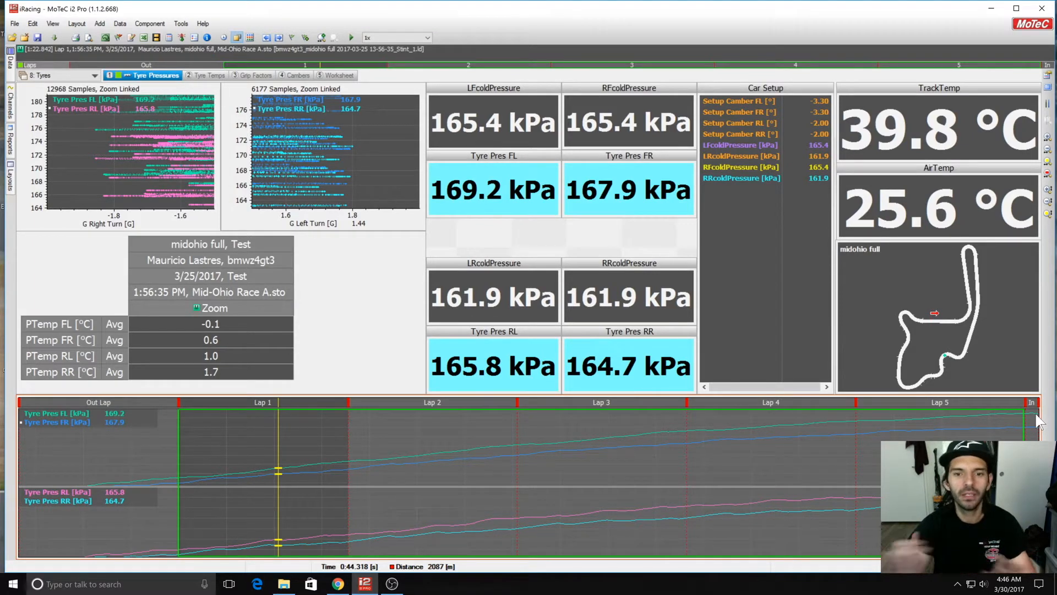
Inspect the tyre pressure graph within lap 2 and review its channel list in the graph properties without changing anything
mouse_move(372, 405)
left_mouse_down()
mouse_move(160, 427)
mouse_move(64, 411)
mouse_move(770, 435)
mouse_move(500, 428)
left_mouse_up()
right_click(357, 412)
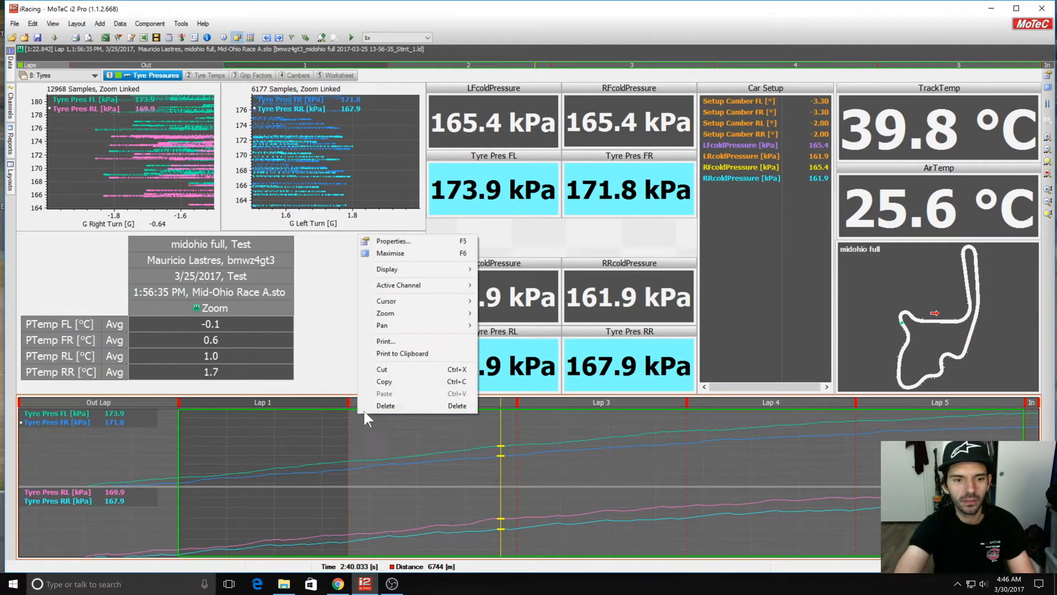
left_click(421, 240)
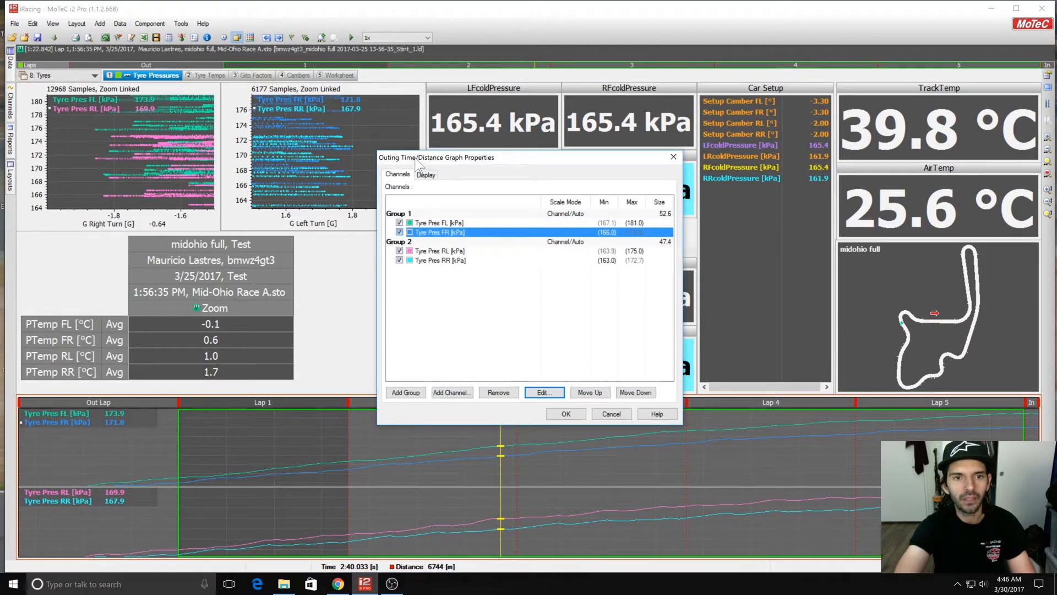
left_click(607, 414)
Move the graph cursor to the end of the run and examine the track temperature, air temperature and car setup readings
left_click_drag(302, 428, 1038, 495)
left_click(927, 122)
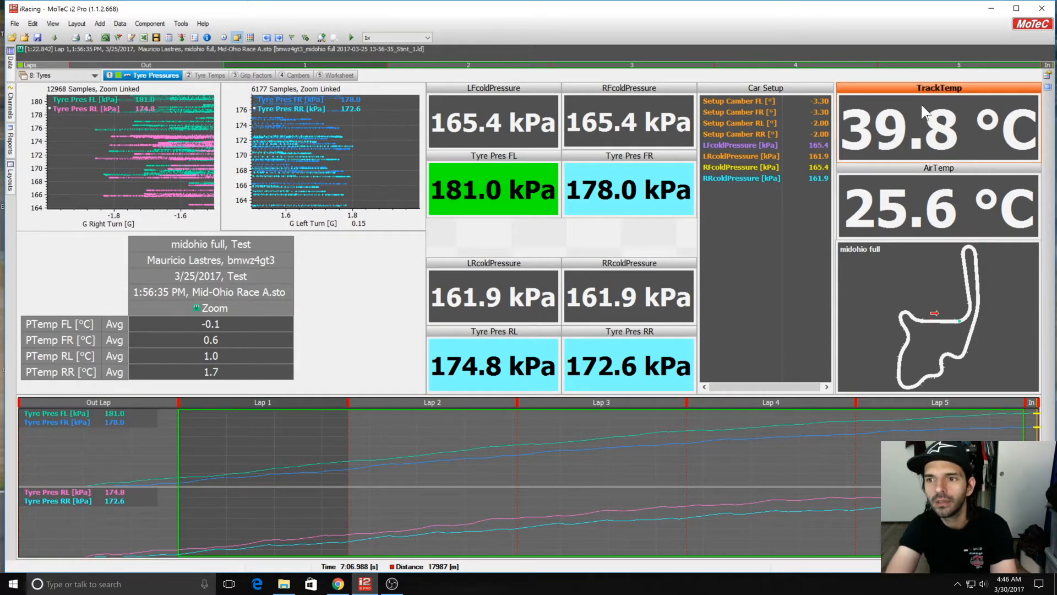
left_click(941, 178)
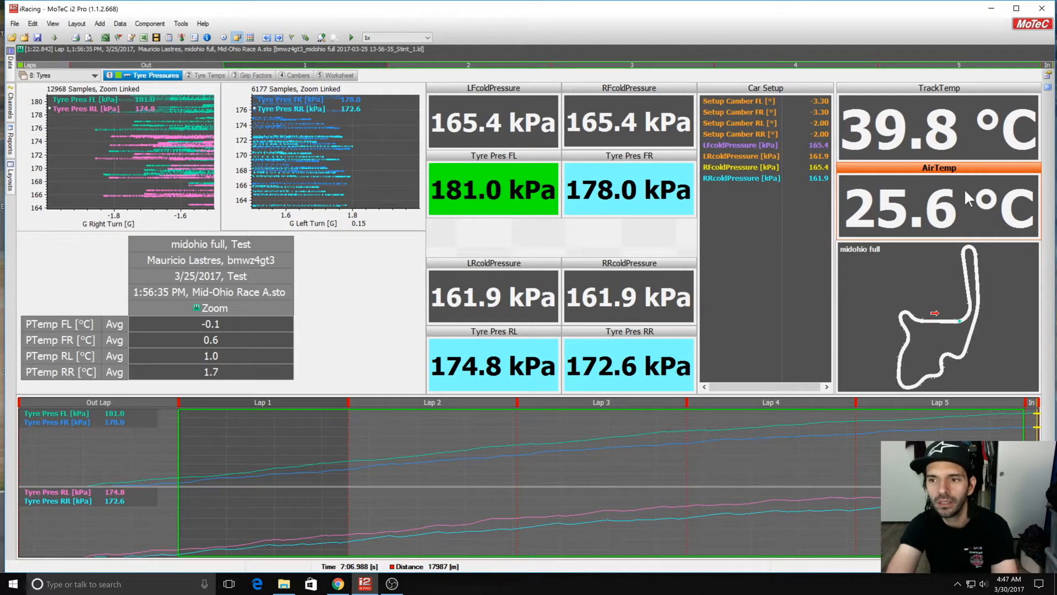
left_click(961, 127)
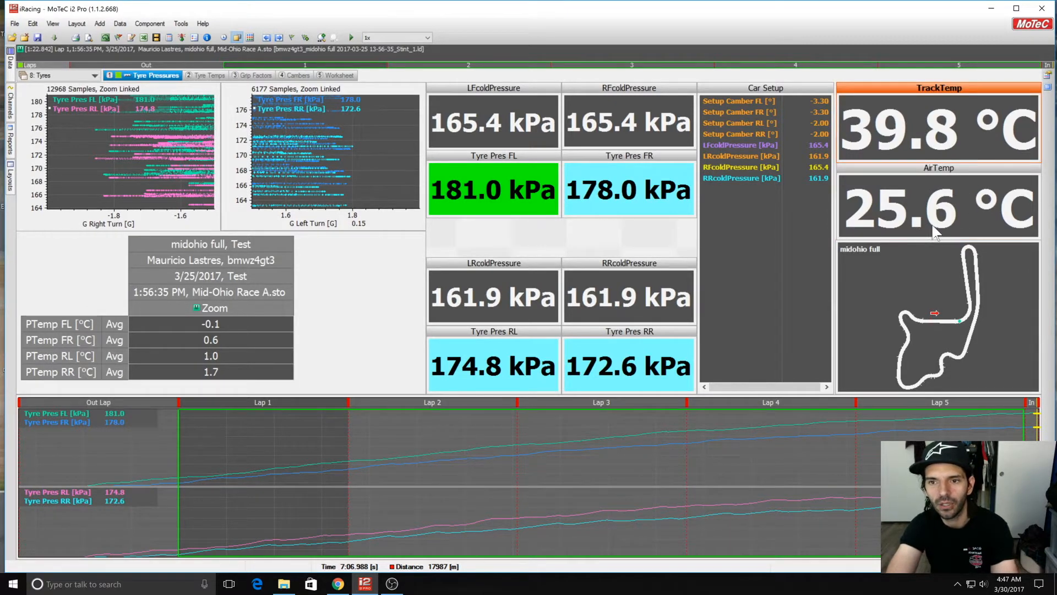
left_click(753, 207)
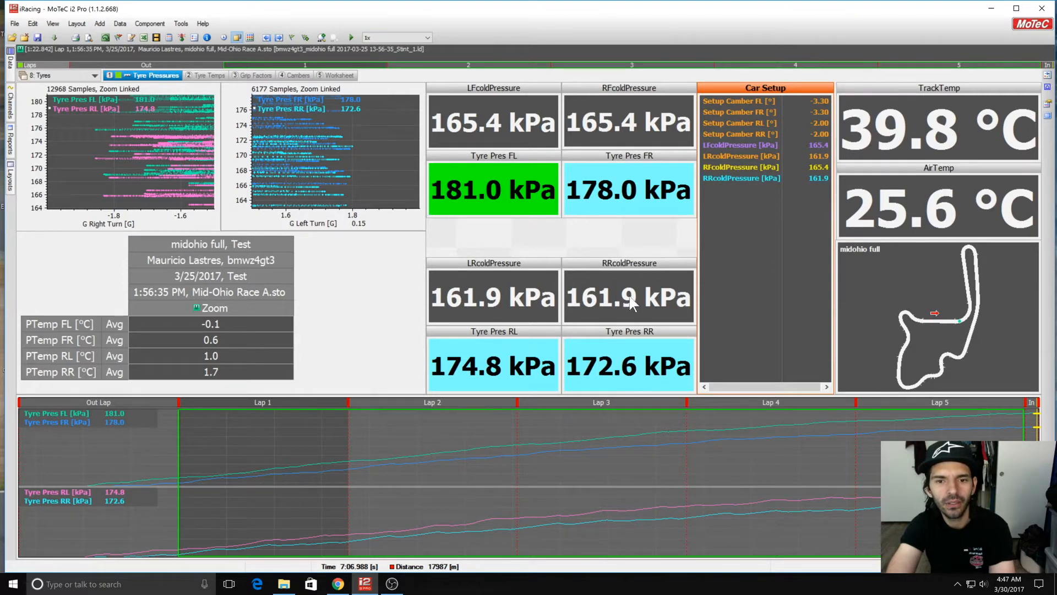
Compare the cold pressures with the end-of-run hot pressures for all four tyres
left_click(497, 128)
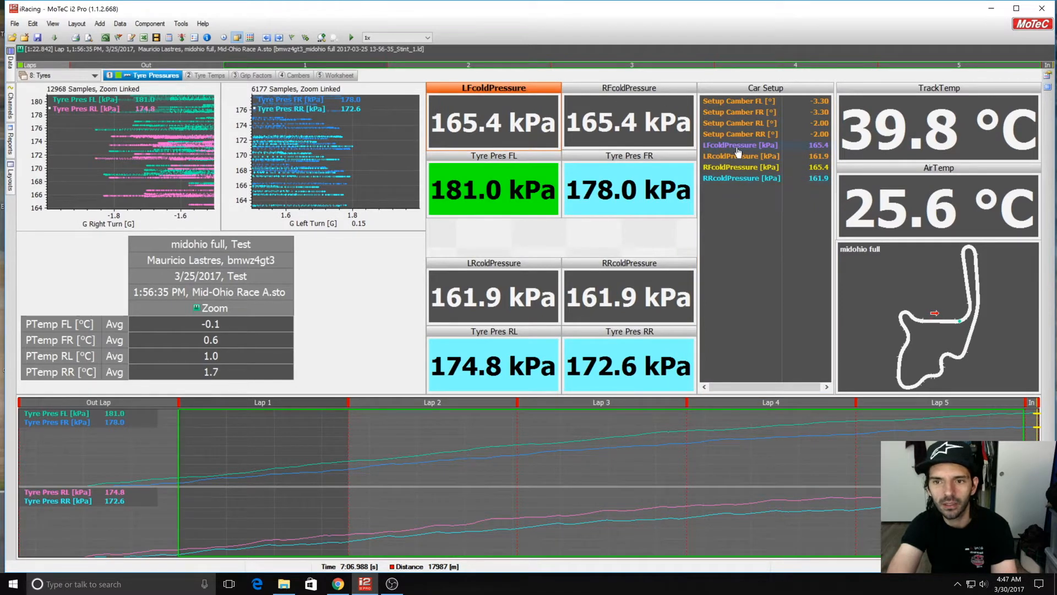
left_click(597, 122)
left_click(505, 125)
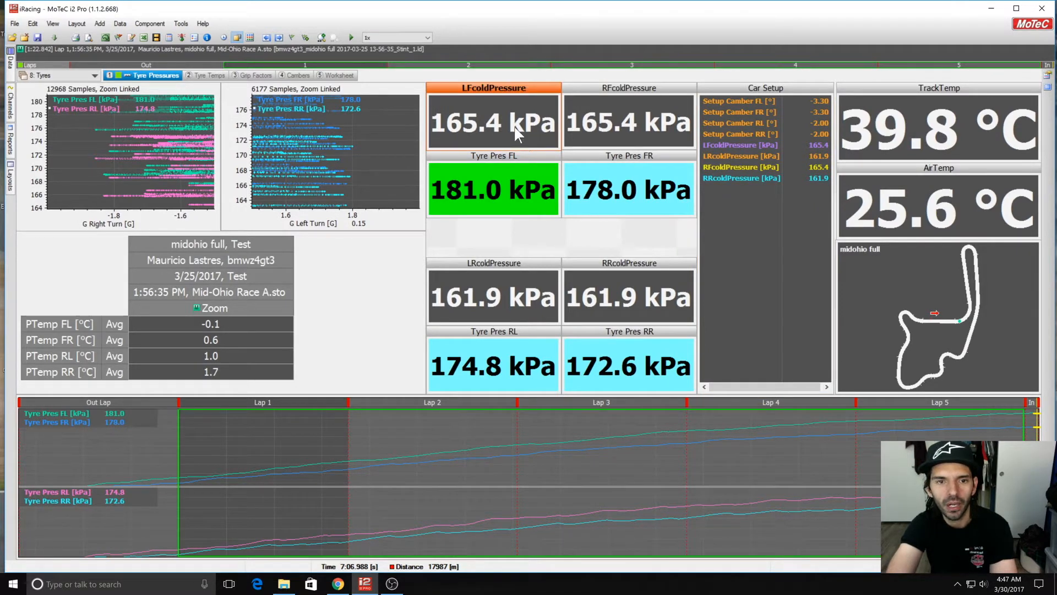
left_click(593, 196)
left_click(534, 195)
left_click(550, 376)
left_click(606, 380)
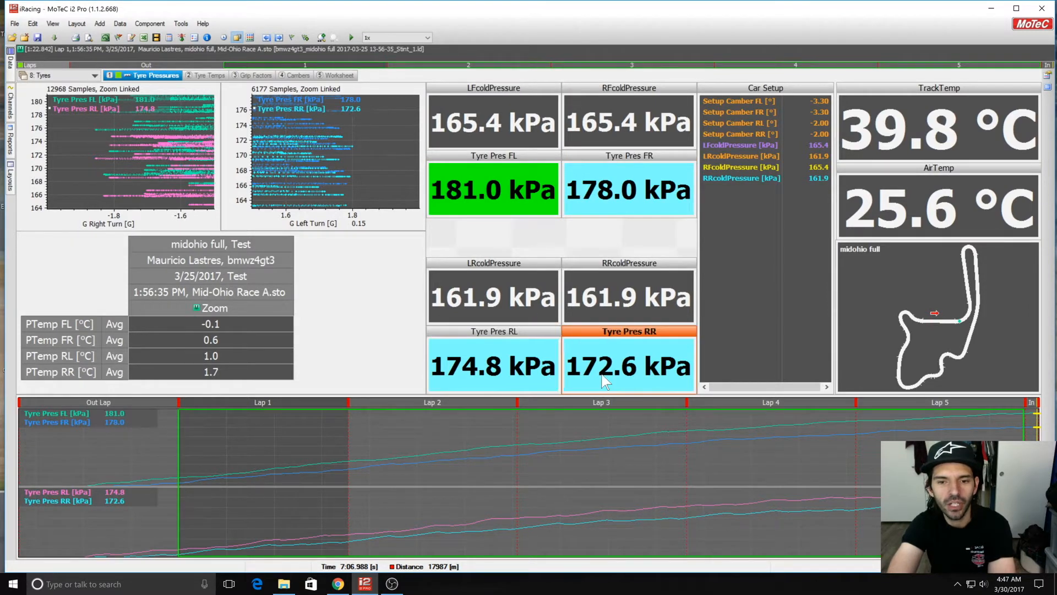
left_click(527, 361)
left_click(531, 299)
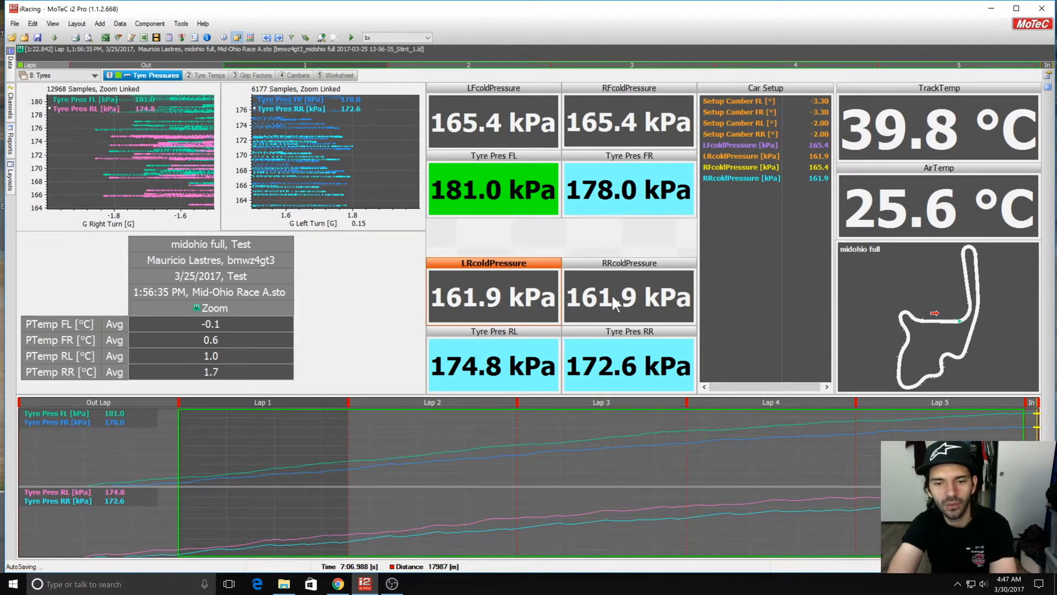
left_click(611, 294)
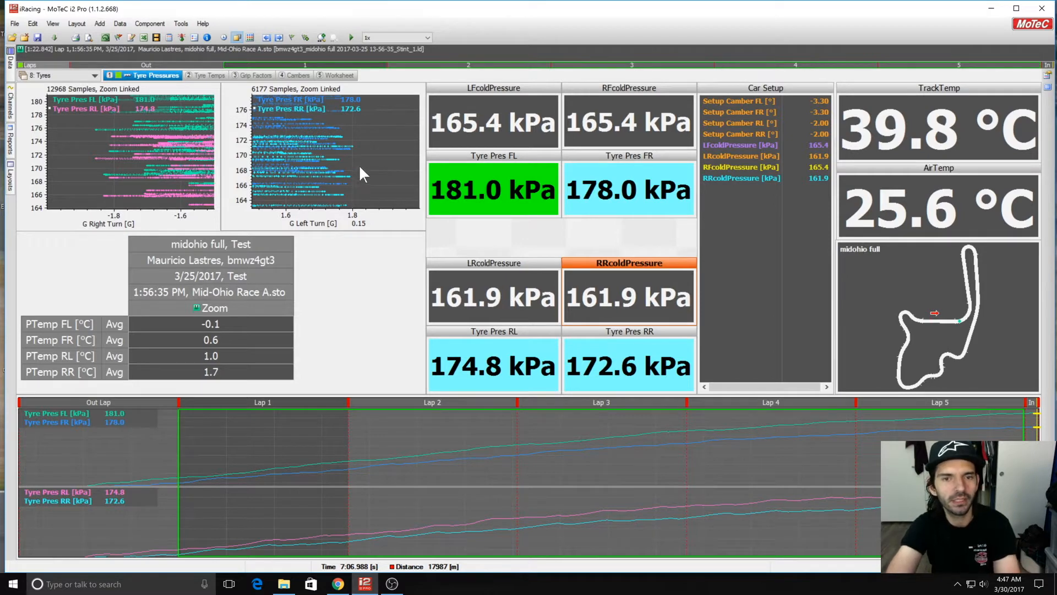
Review the lap times of the loaded Mid-Ohio test outings in the data list
mouse_move(10, 55)
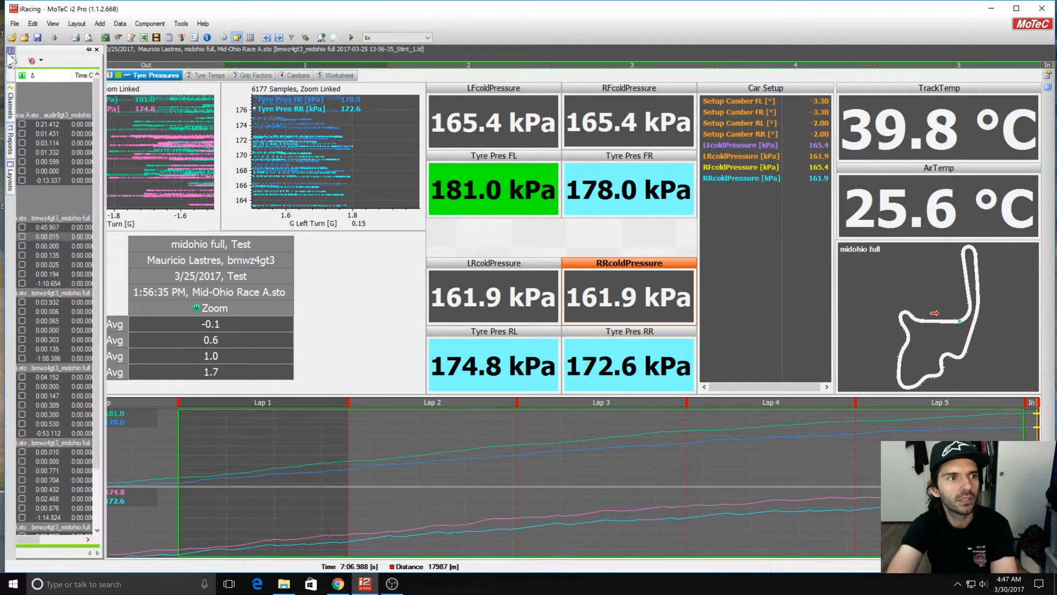
left_click(39, 114)
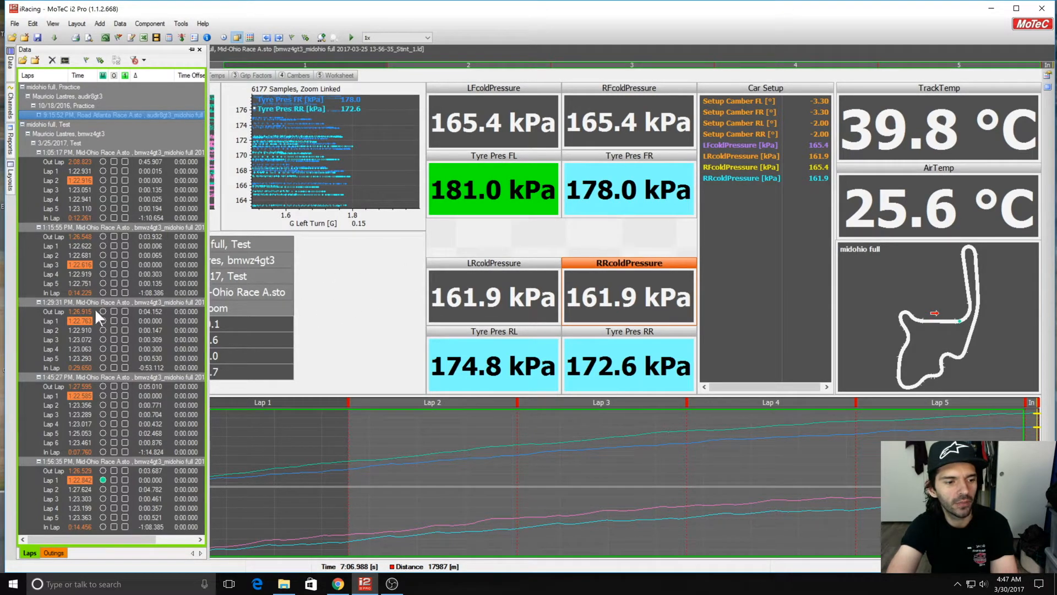
left_click(501, 224)
Compare the tyre pressures near the end of the run, at a left-turn scatter sample, and early in lap 2
left_click_drag(688, 462, 1007, 468)
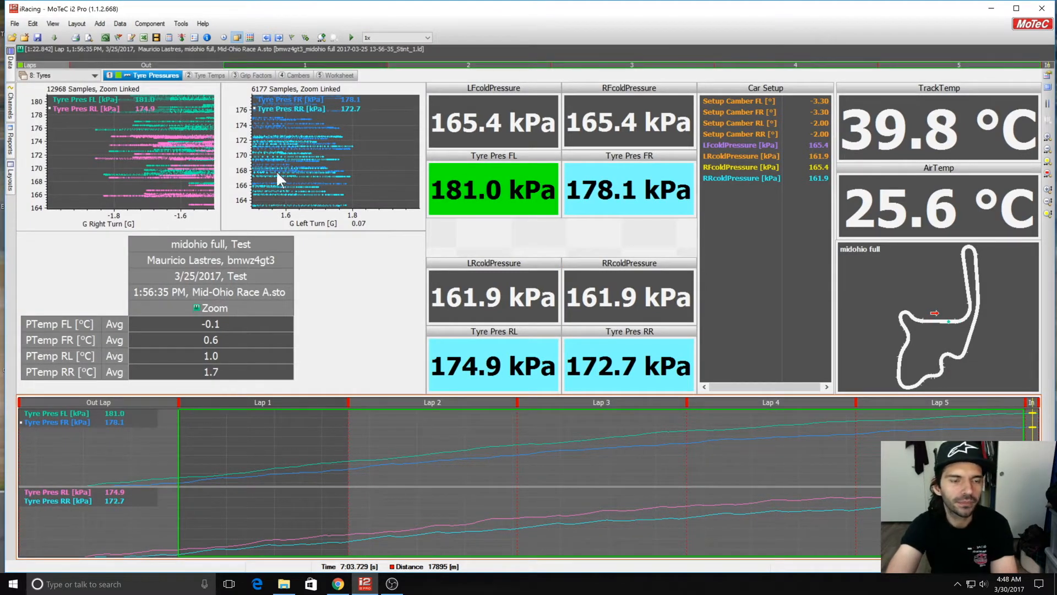
left_click(345, 167)
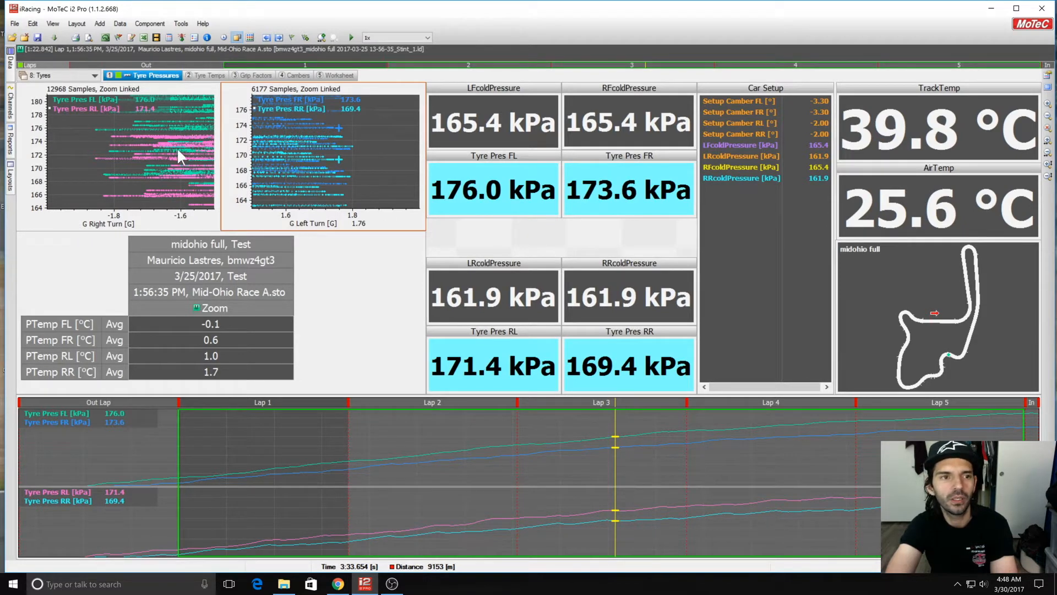
left_click(377, 506)
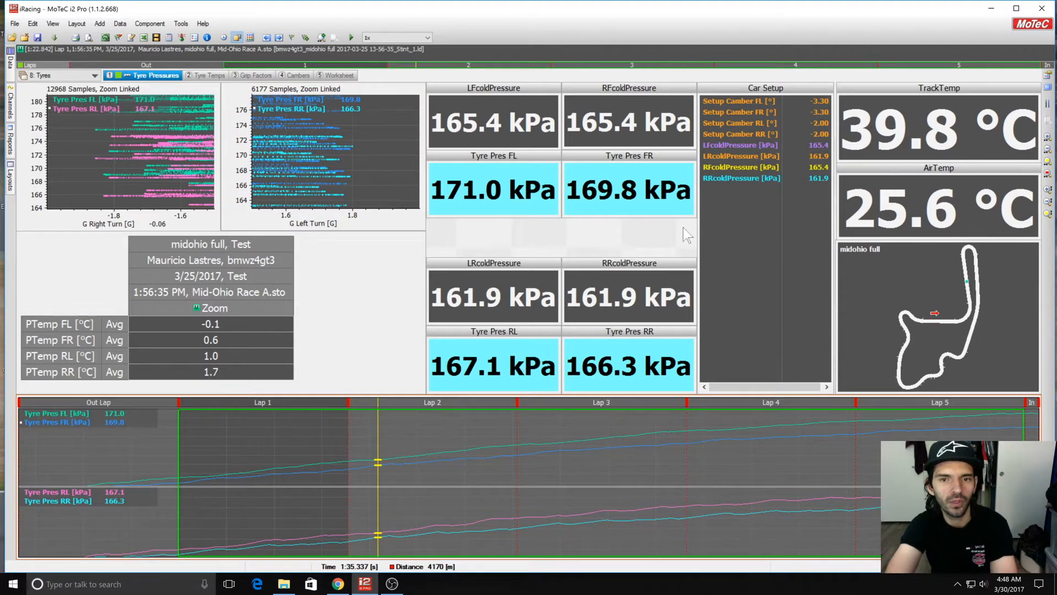
left_click(601, 206)
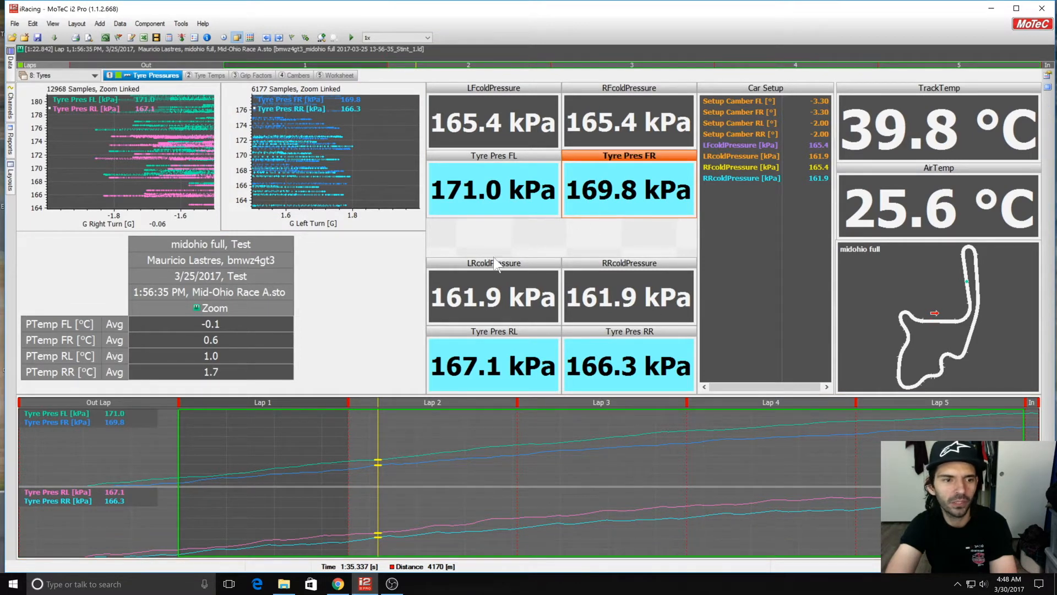
Examine the PTemp FL channel's math expression in the Tyre Maths set and leave the maths unchanged
left_click(311, 345)
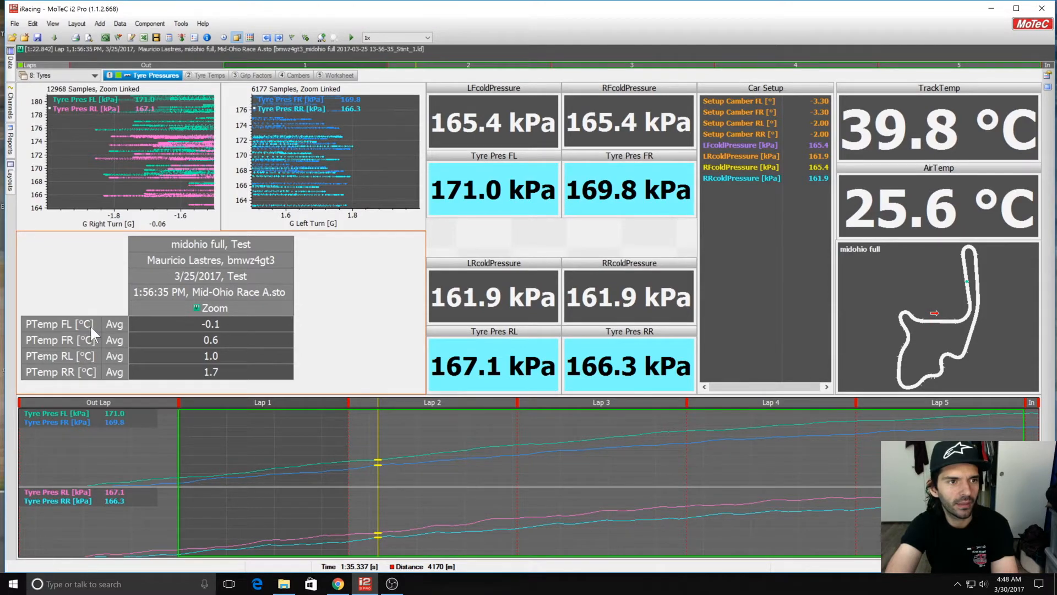
left_click(168, 37)
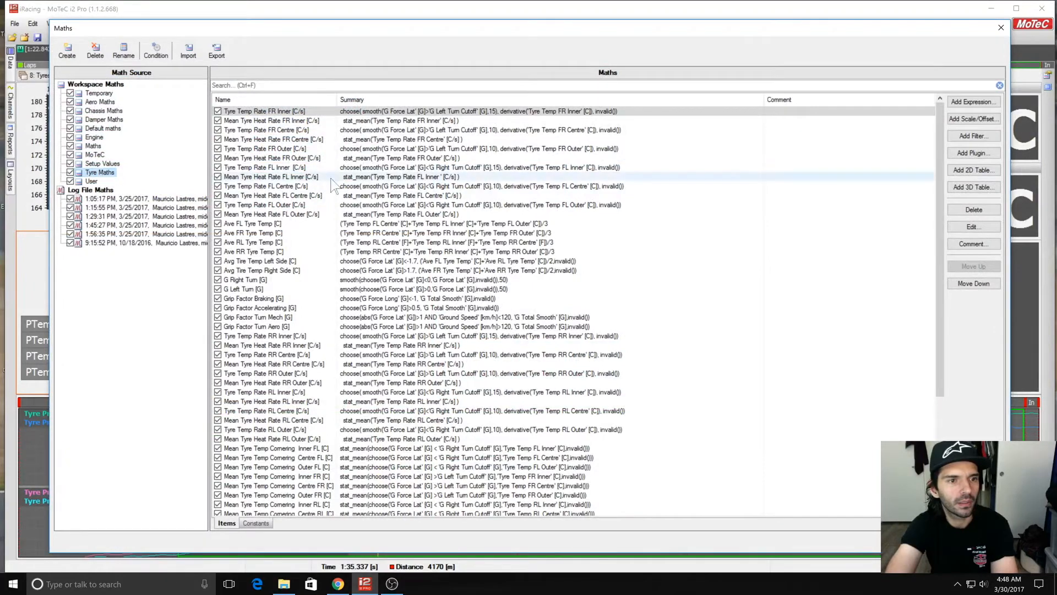
scroll(360, 460, "down", 5)
double_click(366, 430)
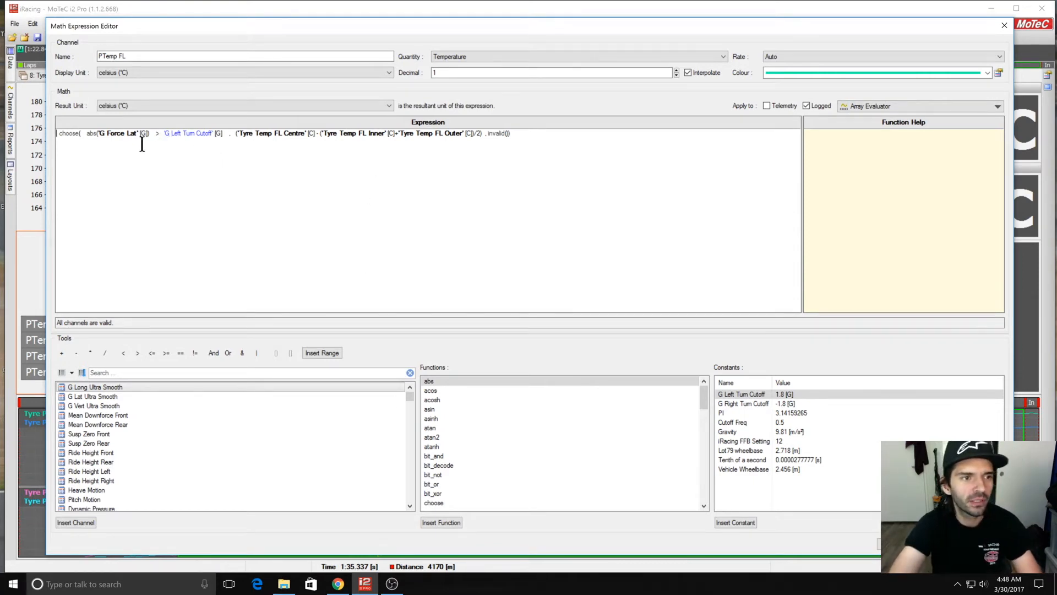
left_click(229, 142)
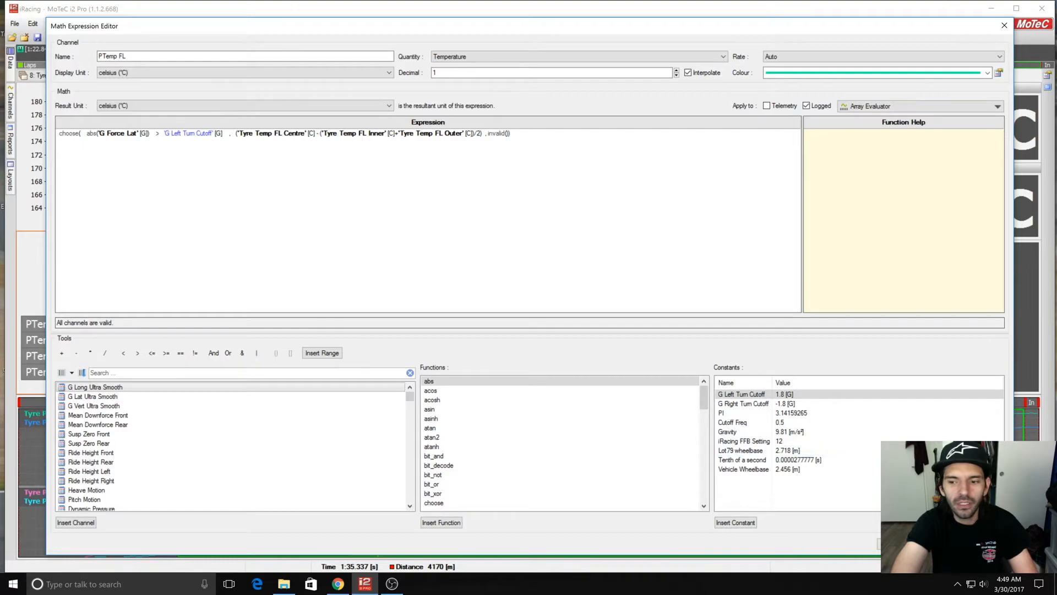
left_click(898, 543)
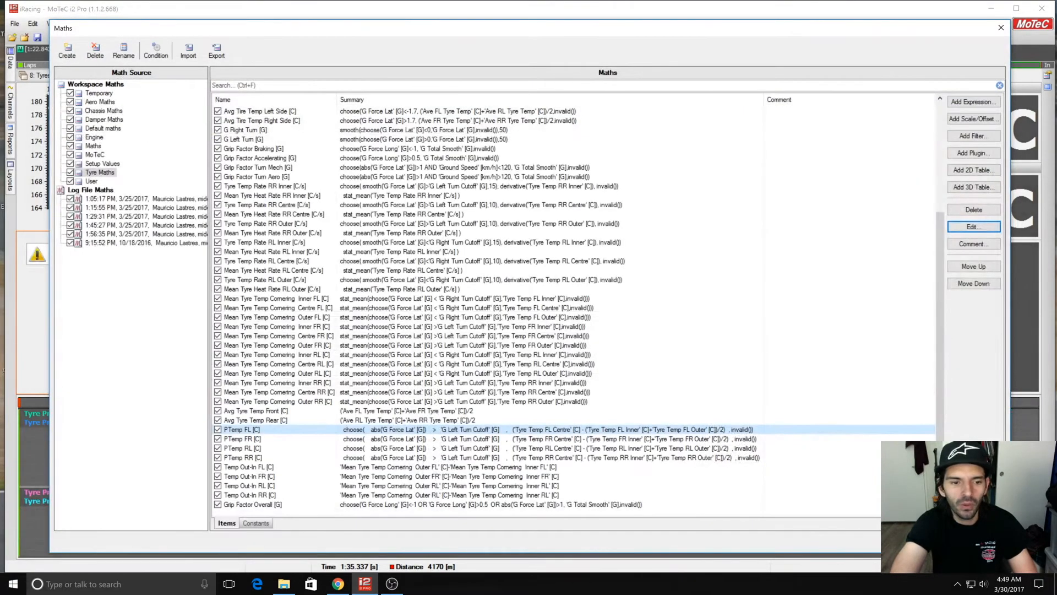
left_click(918, 541)
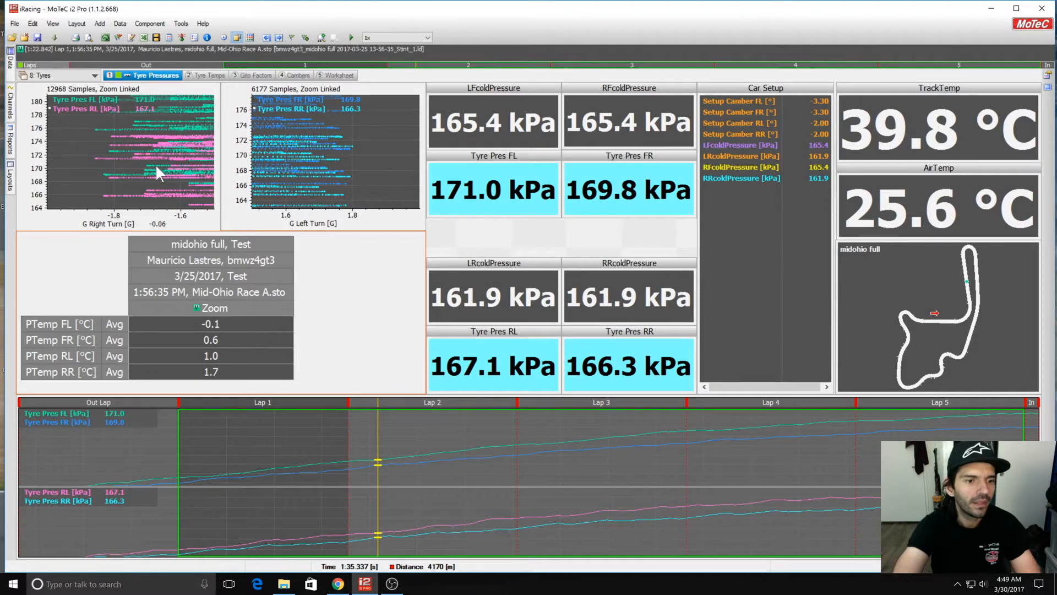
Reopen the maths and check the expression of the Temp Out-In FL channel in Tyre Maths
left_click(168, 38)
scroll(333, 487, "down", 5)
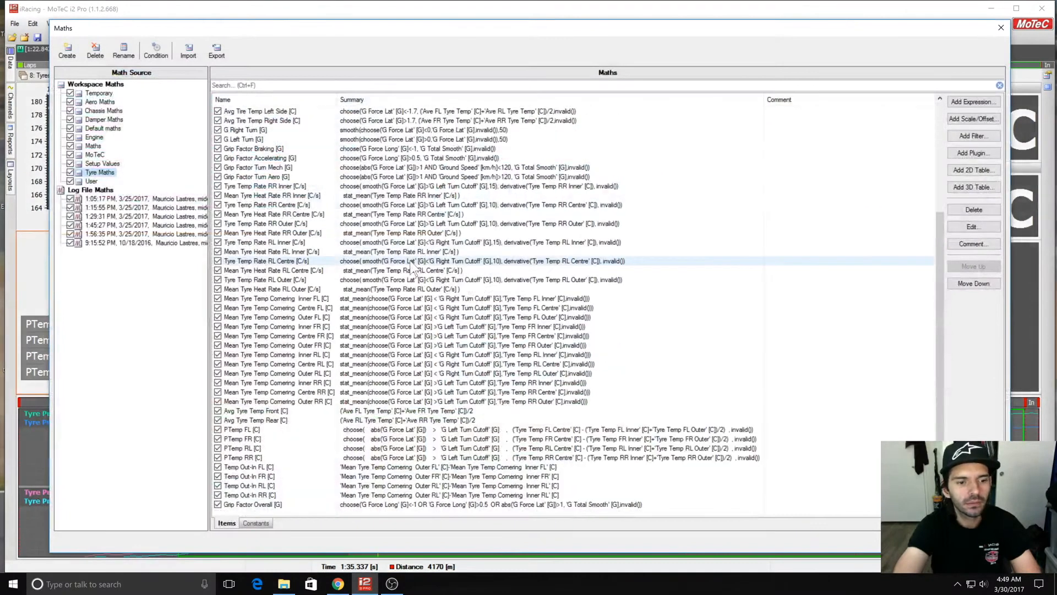
double_click(335, 467)
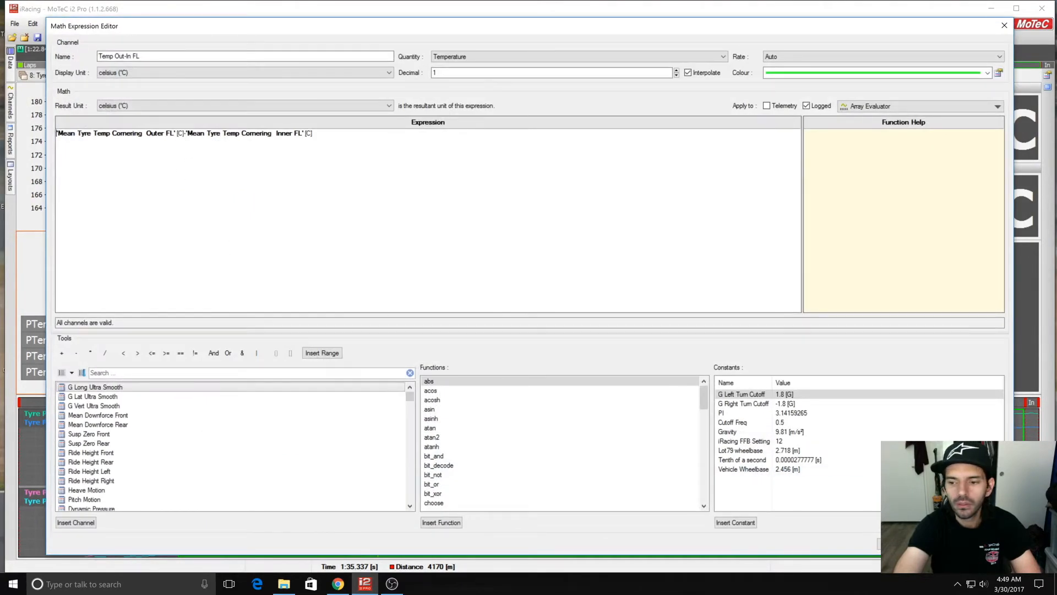
left_click(941, 544)
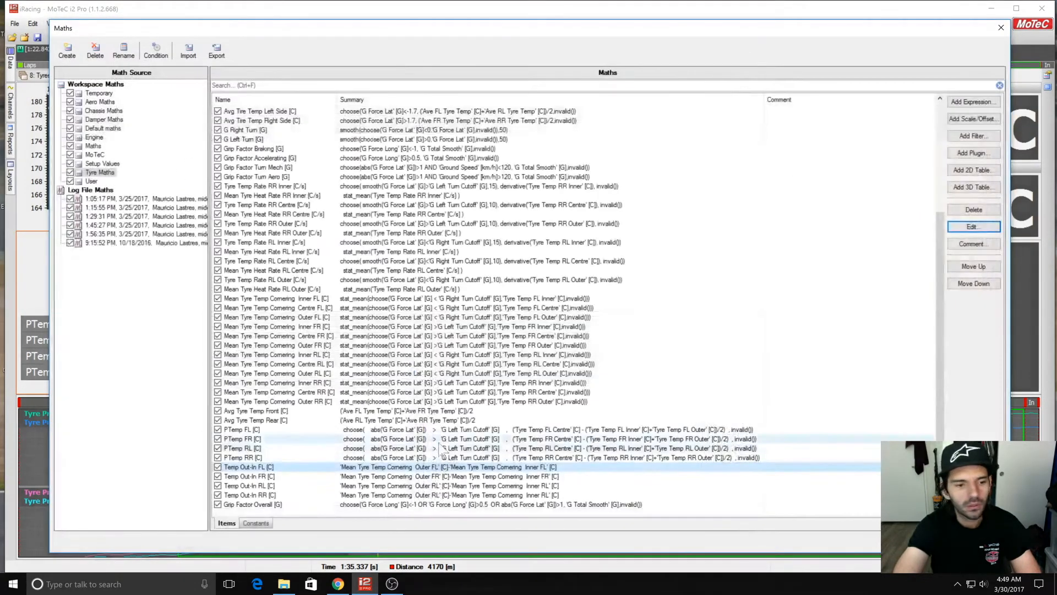
Remove the choose function's opening and its lateral G cutoff condition from the PTemp FL channel's math expression
left_click(385, 431)
double_click(386, 432)
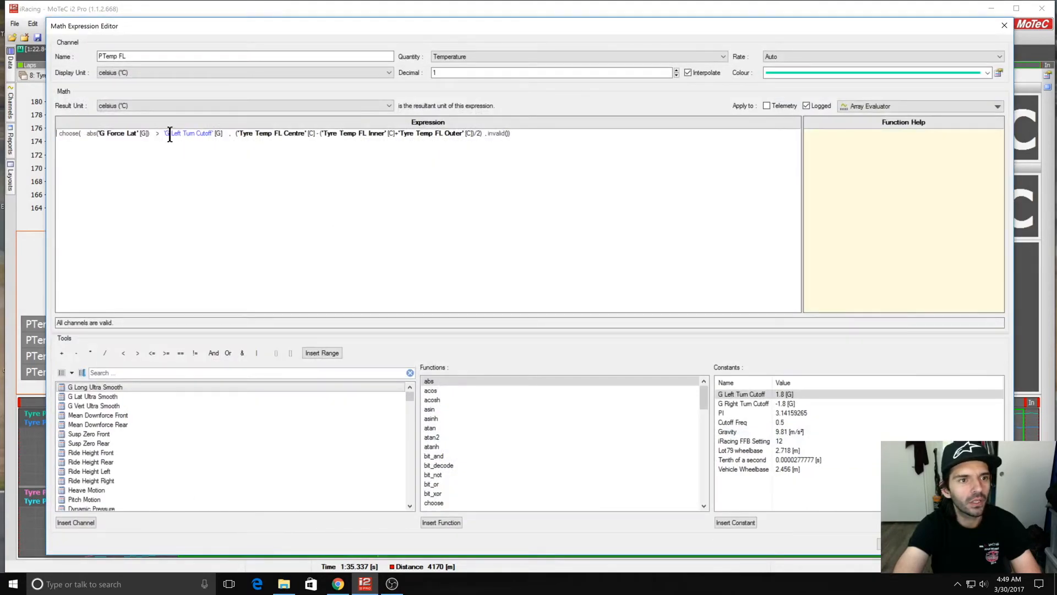
left_click_drag(227, 133, 86, 141)
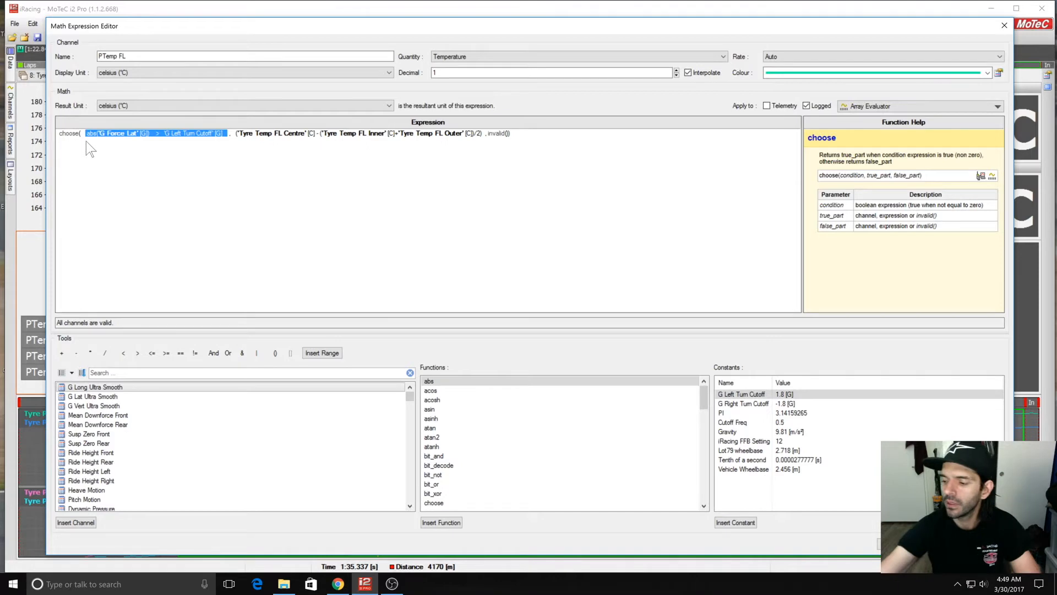
key("Delete")
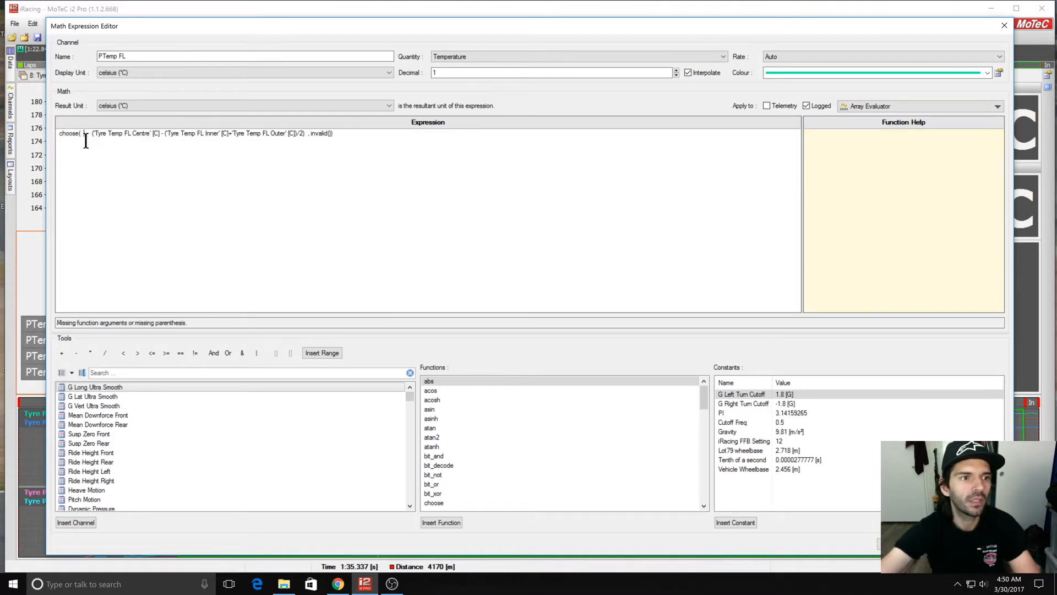
key("BackSpace")
key("BackSpace")
key("BackSpace")
key("BackSpace")
key("BackSpace")
key("BackSpace")
key("BackSpace")
key("BackSpace")
key("BackSpace")
key("BackSpace")
key("BackSpace")
Remove the invalid() fallback from the PTemp FL expression, leaving centre temperature minus the inner-outer average, and close the maths
double_click(298, 133)
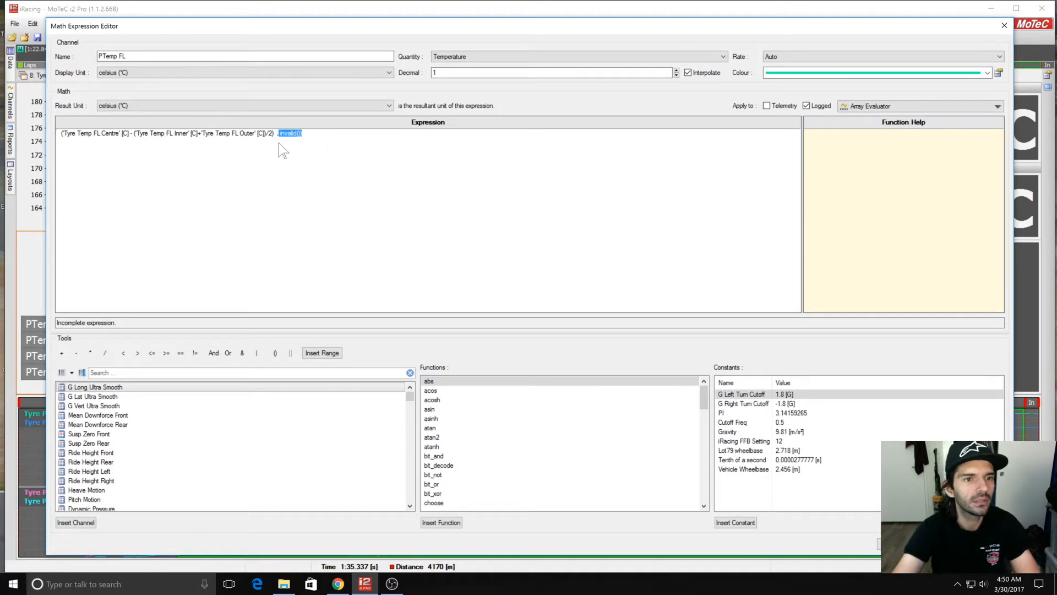
key("BackSpace")
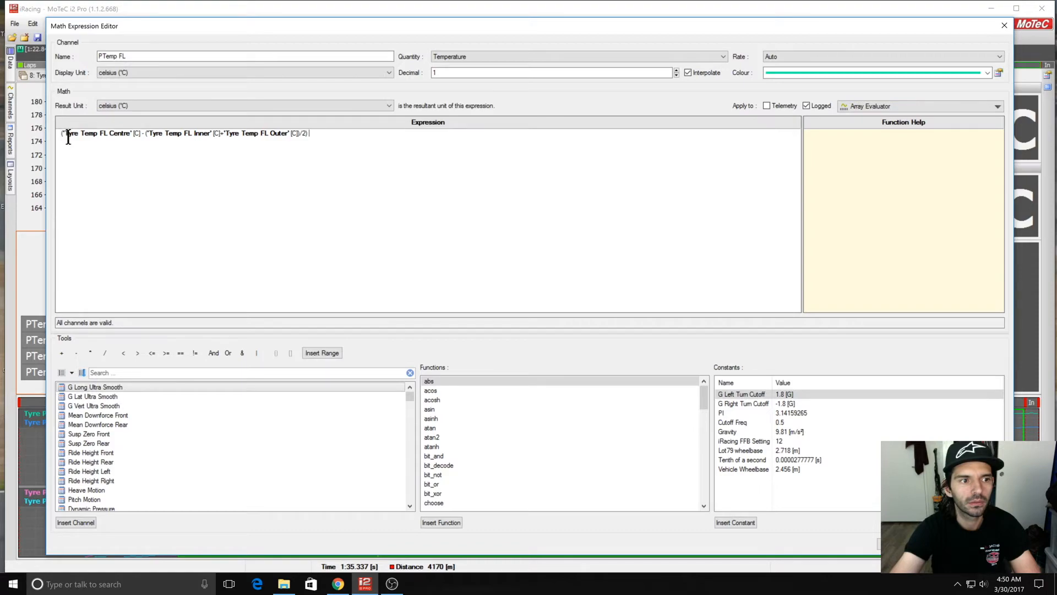
key("Return")
left_click(971, 540)
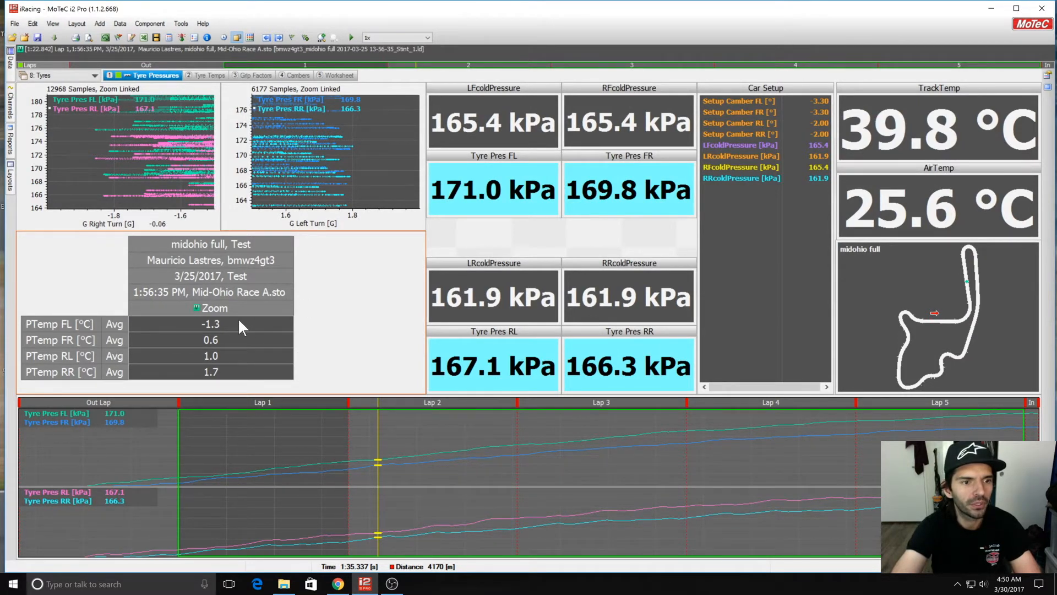
Enlarge the right-turn and left-turn tyre pressure scatter plots downward, shrinking the PTemp table below them
mouse_move(6, 68)
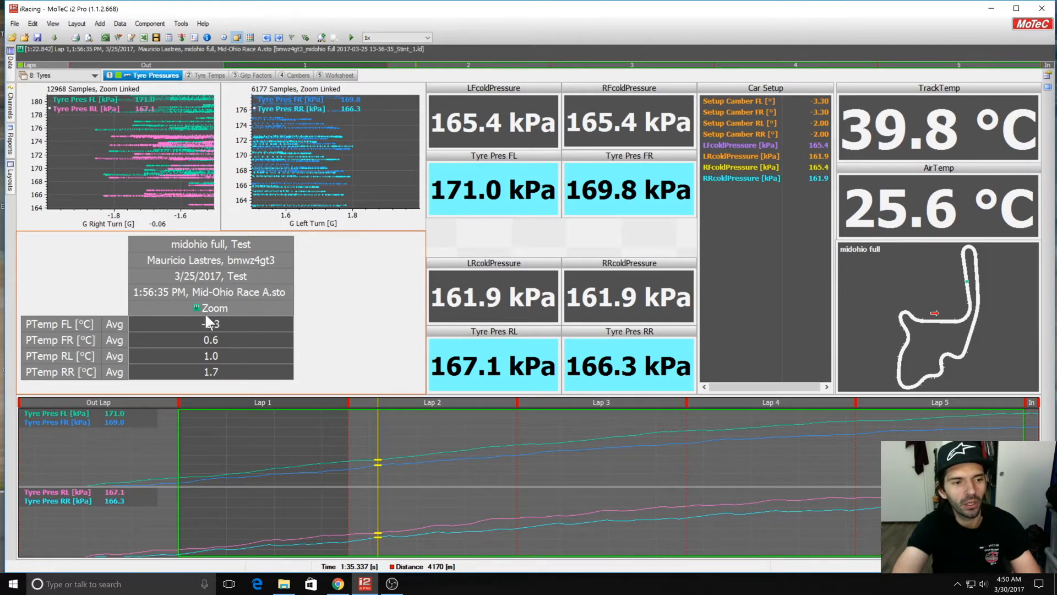
left_click(362, 173)
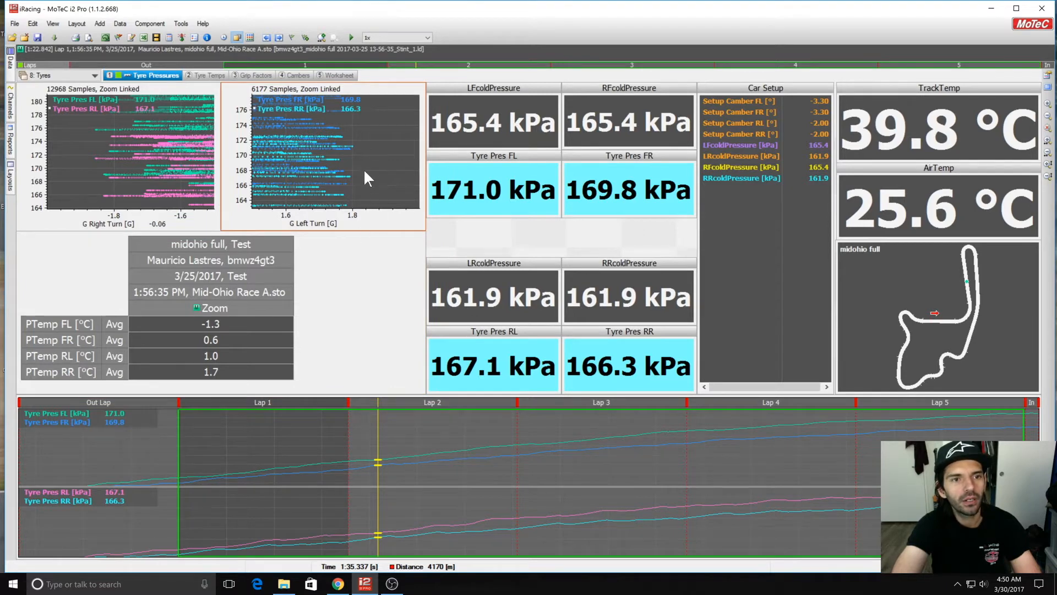
left_click(275, 237)
left_click_drag(319, 231, 326, 314)
left_click_drag(301, 229, 299, 313)
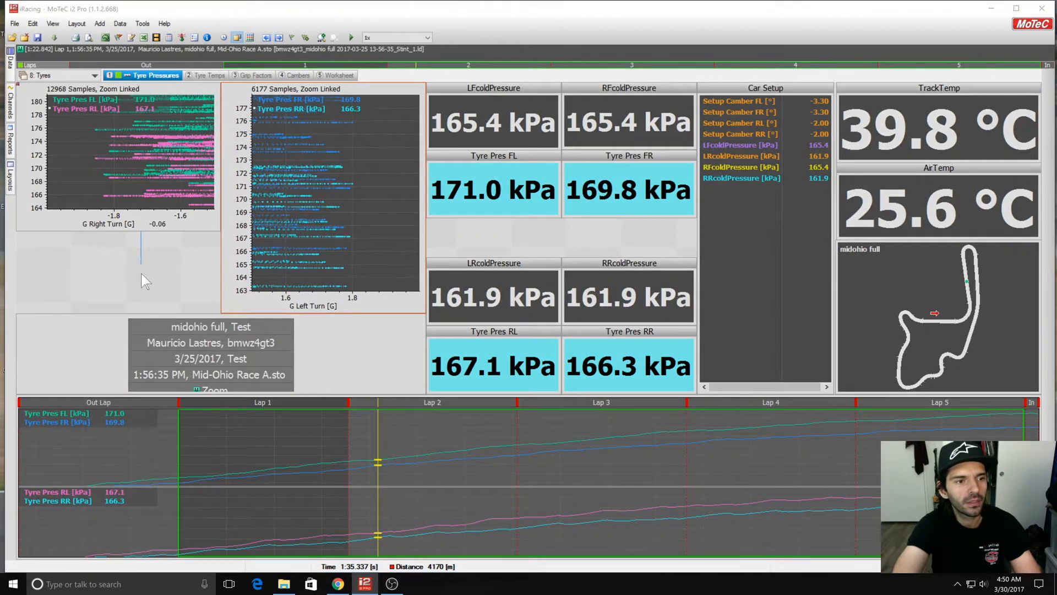
left_click_drag(141, 232, 151, 314)
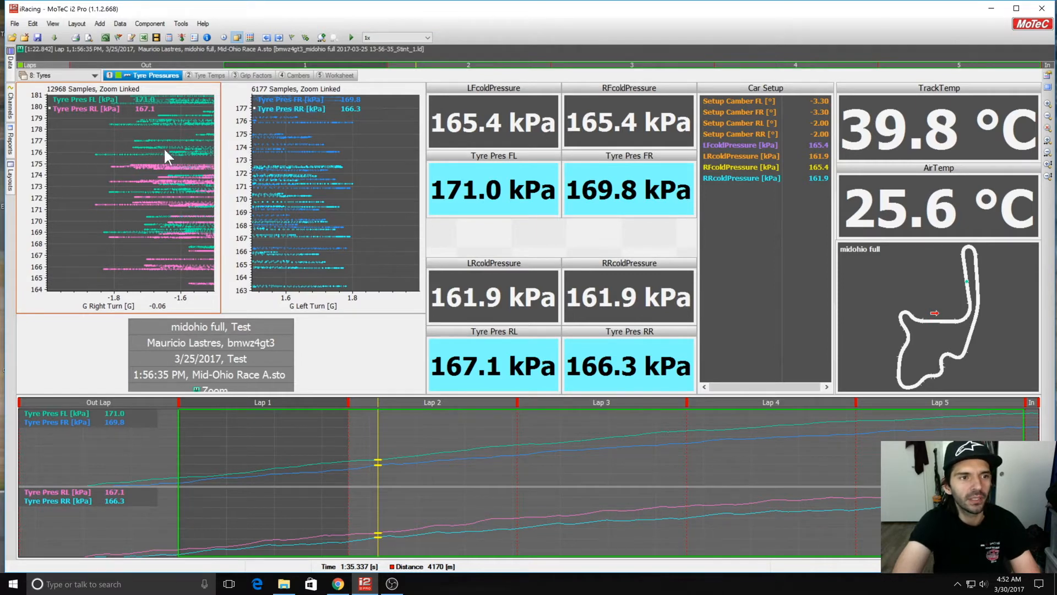
Check the tyre pressures at several samples in the left-turn and right-turn scatter plots
left_click(340, 165)
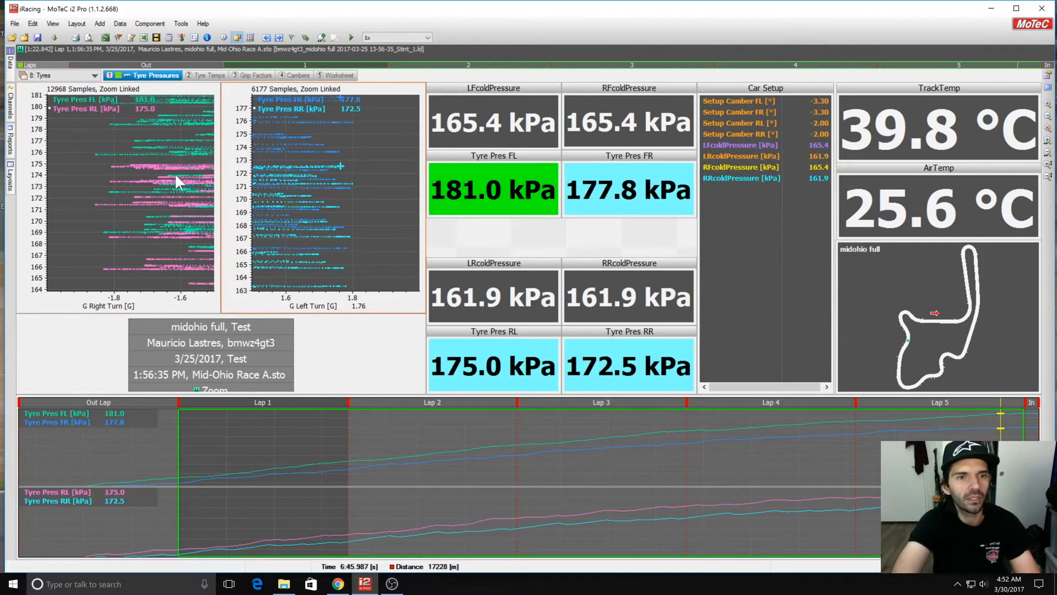
left_click(315, 179)
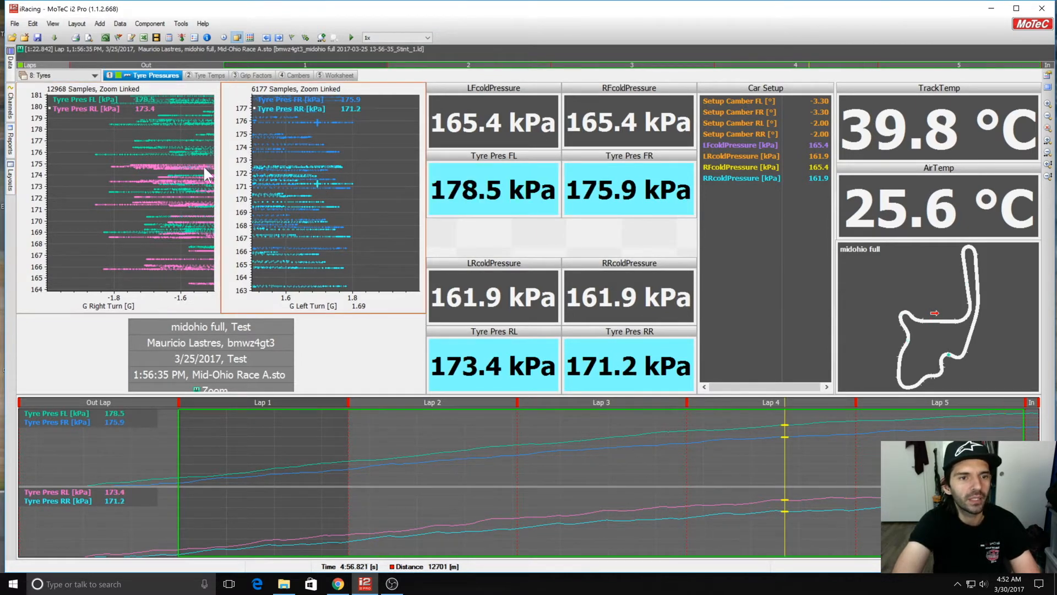
left_click(166, 167)
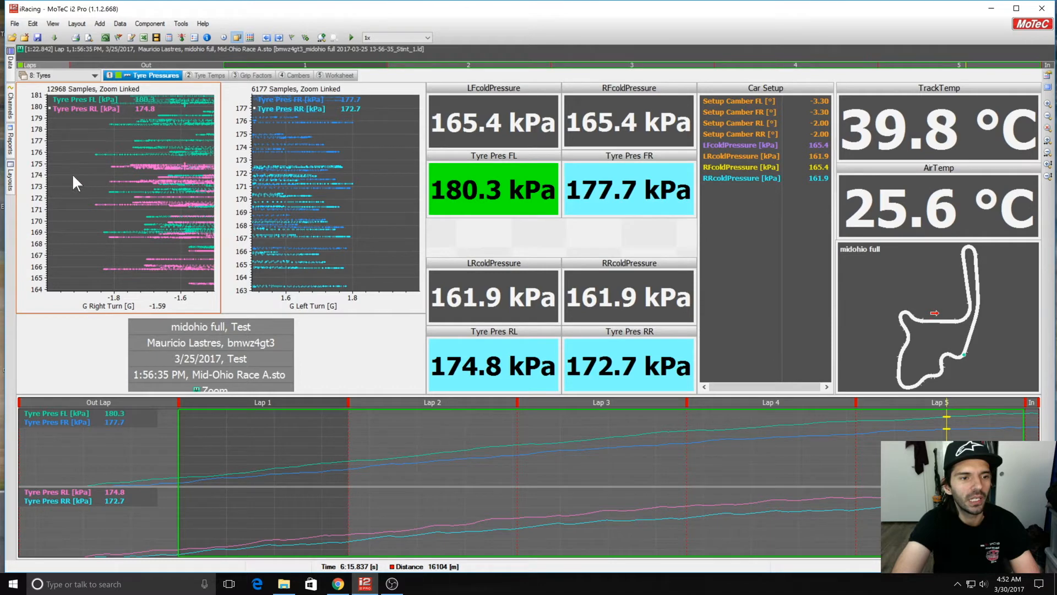
left_click(297, 167)
left_click(95, 188)
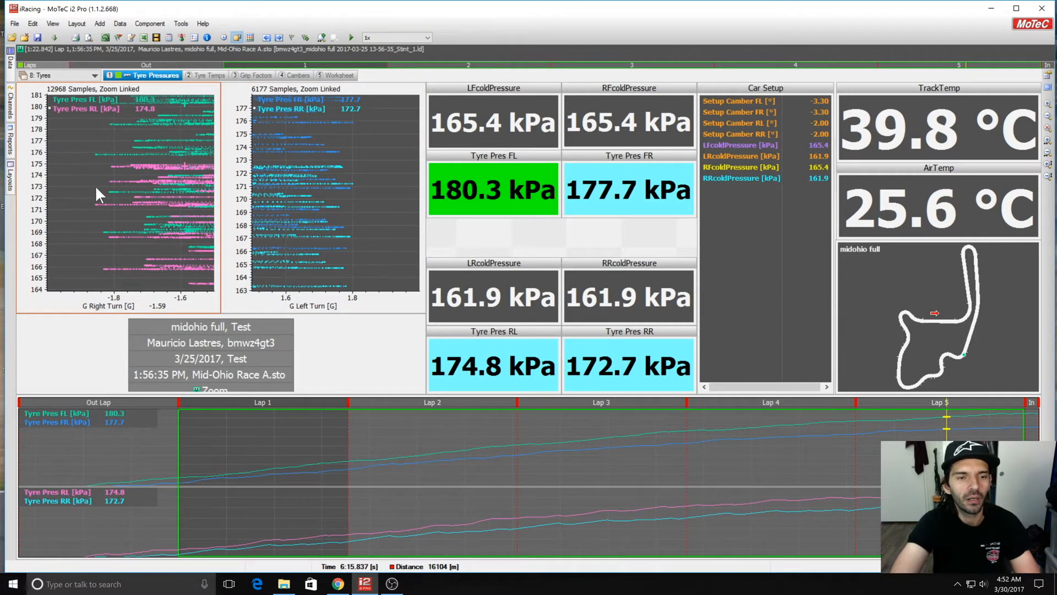
Inspect the colour band ranges of the Tyre Pres FL numeric display, including the green band, and close its properties
right_click(500, 162)
left_click(525, 167)
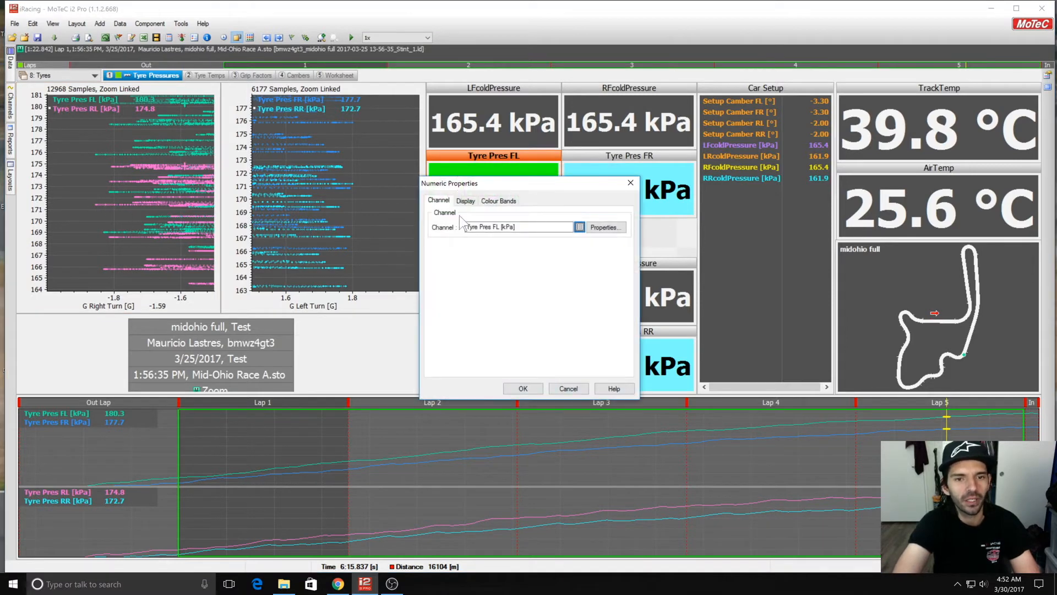
left_click(467, 201)
left_click(489, 202)
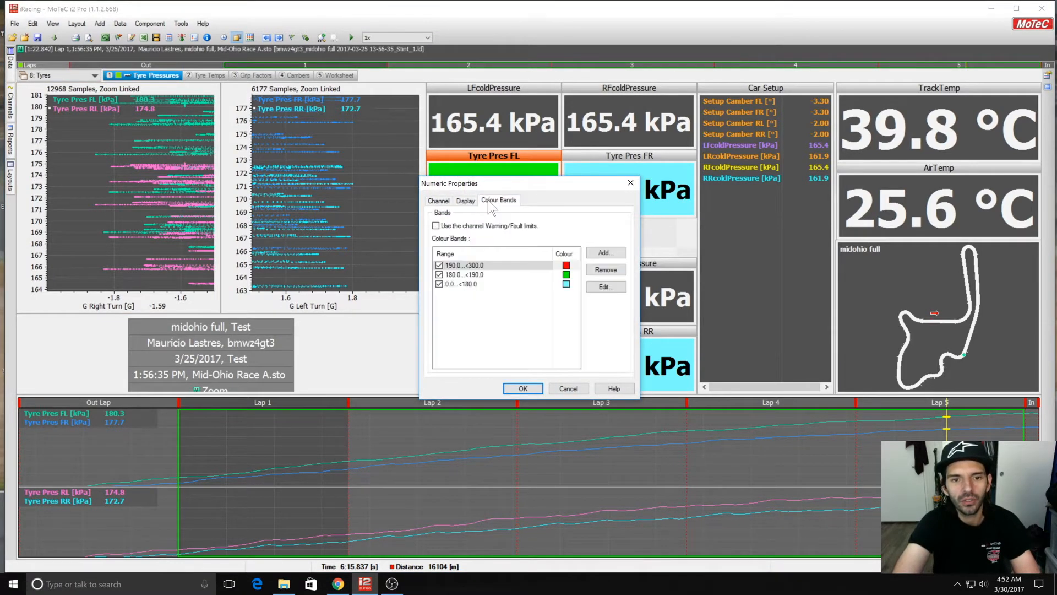
left_click(484, 277)
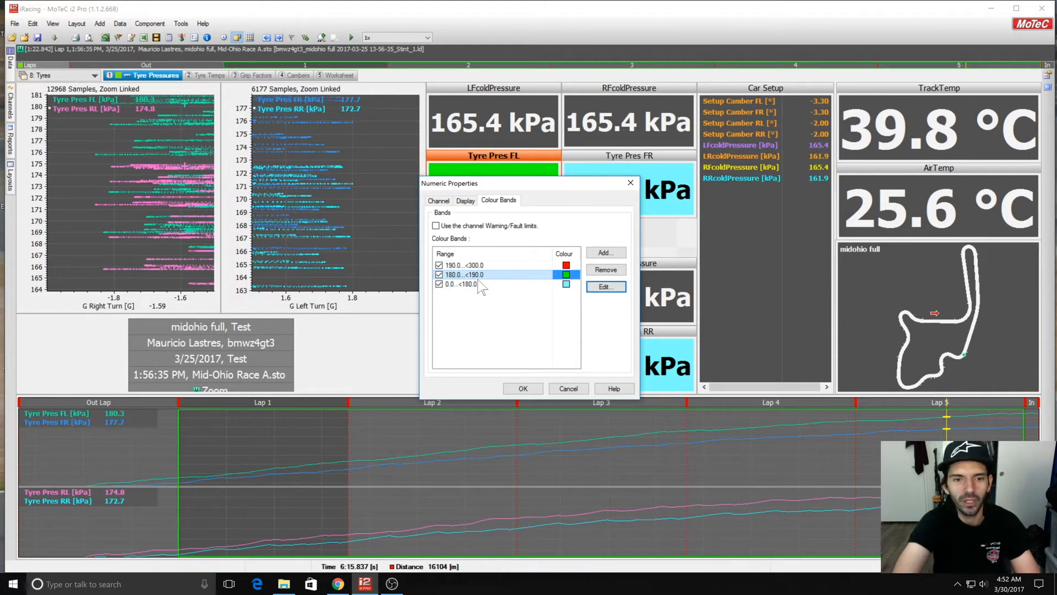
left_click(535, 389)
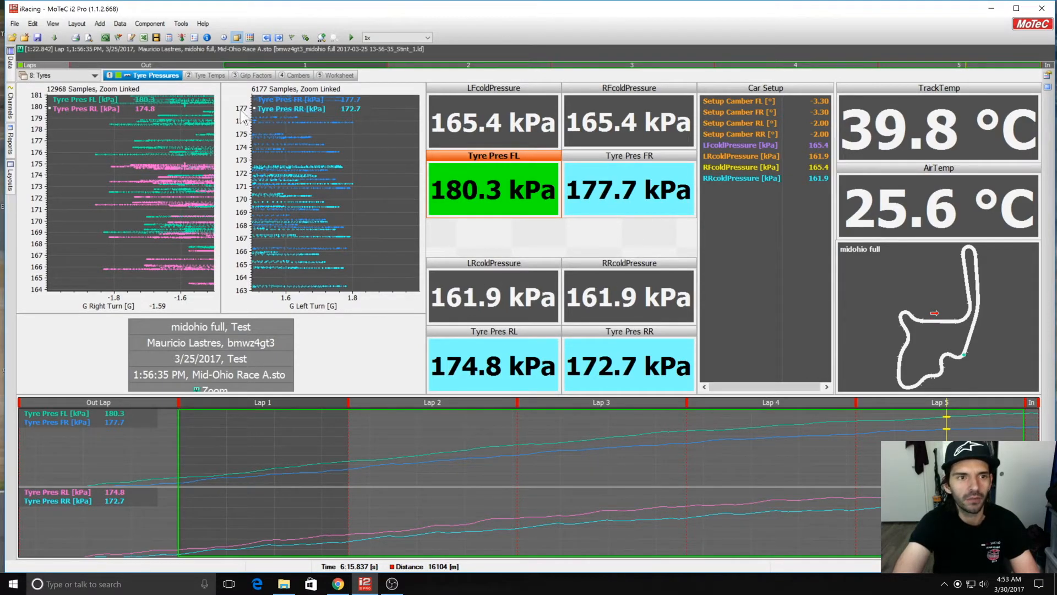
Review the Tyre Temps worksheet's grip-versus-temperature scatter plots and trace the average tyre temperatures through laps 1 to 3
left_click(206, 75)
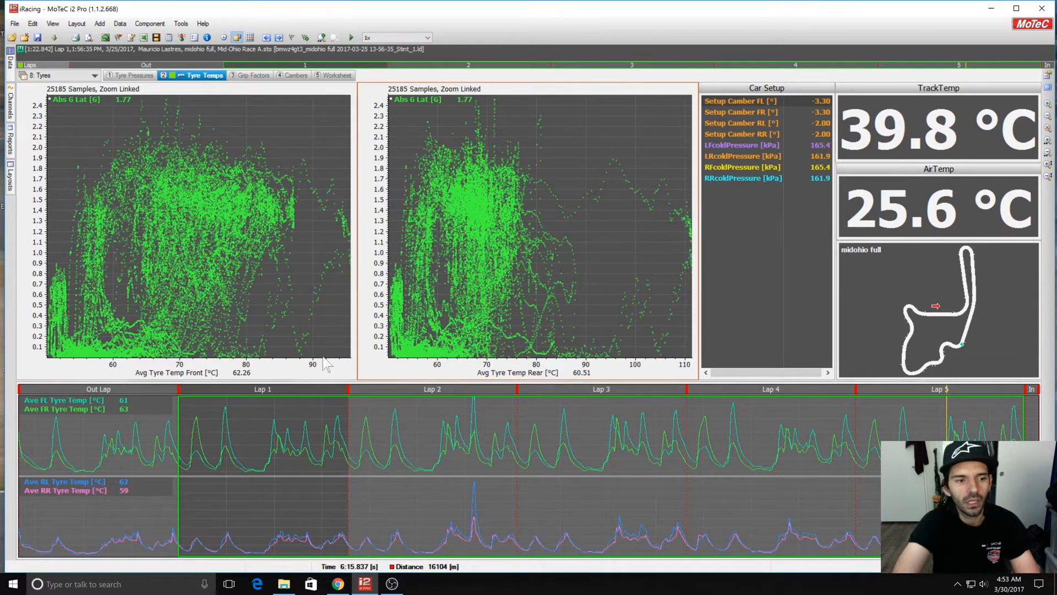
left_click(82, 487)
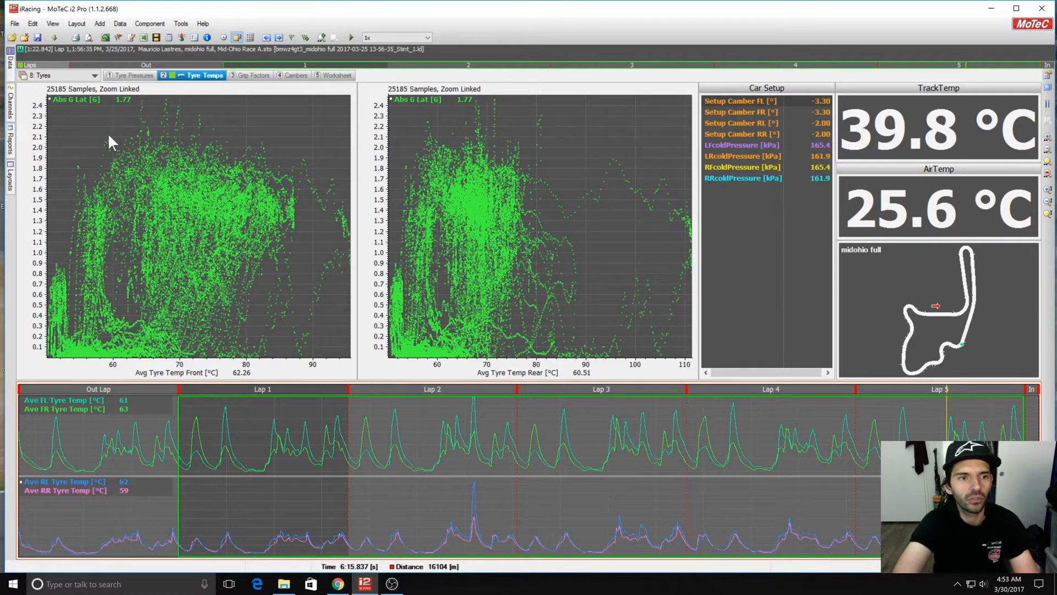
mouse_move(10, 61)
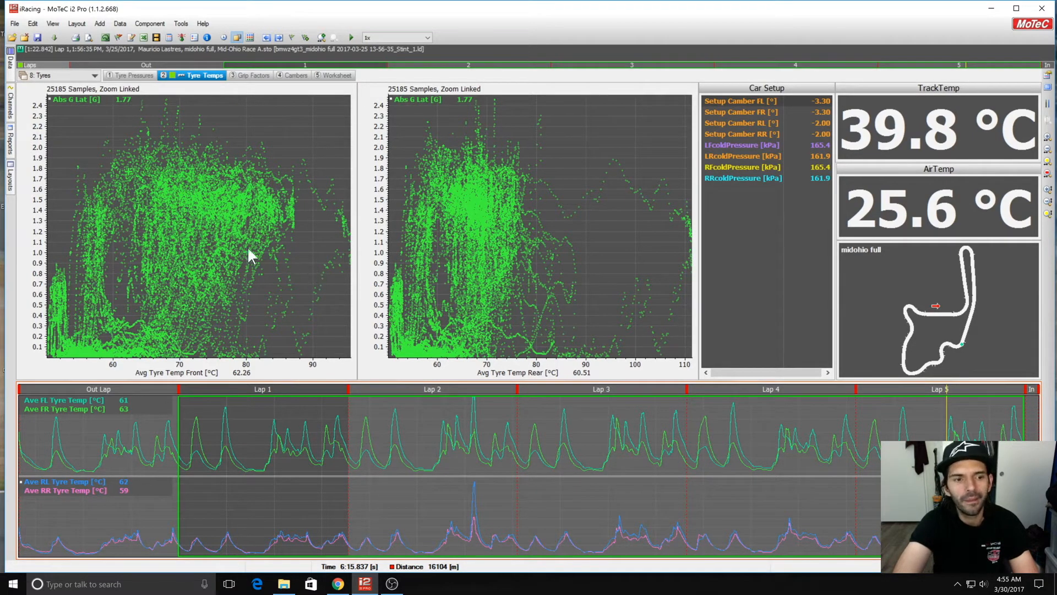
left_click(11, 77)
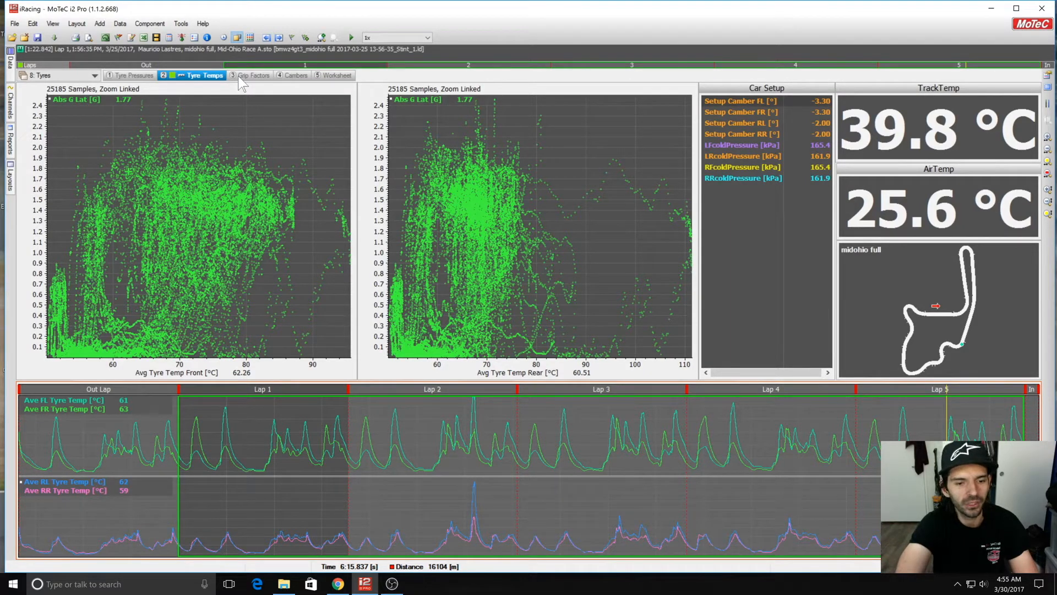
left_click_drag(209, 456, 396, 421)
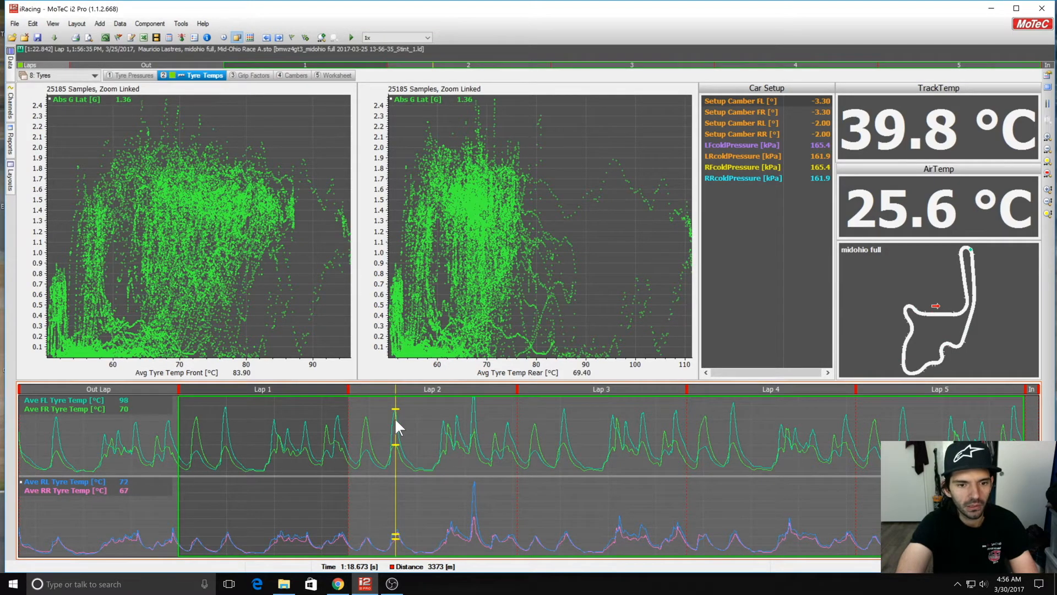
left_click_drag(395, 418, 558, 451)
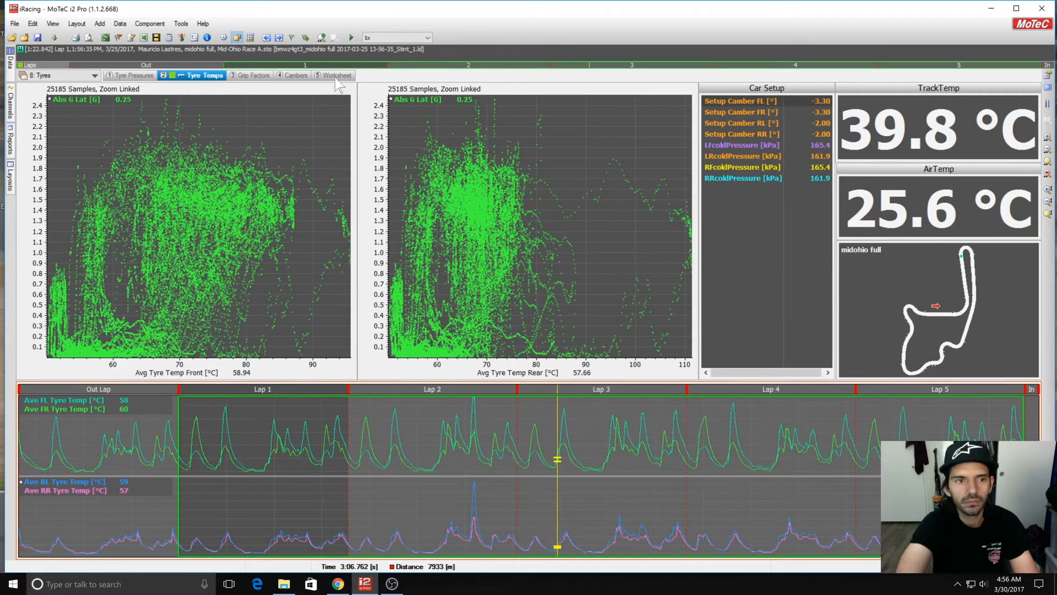
Open the Grip Factors worksheet and trace the Grip Factor Overall channel across laps 1 to 3
left_click(258, 76)
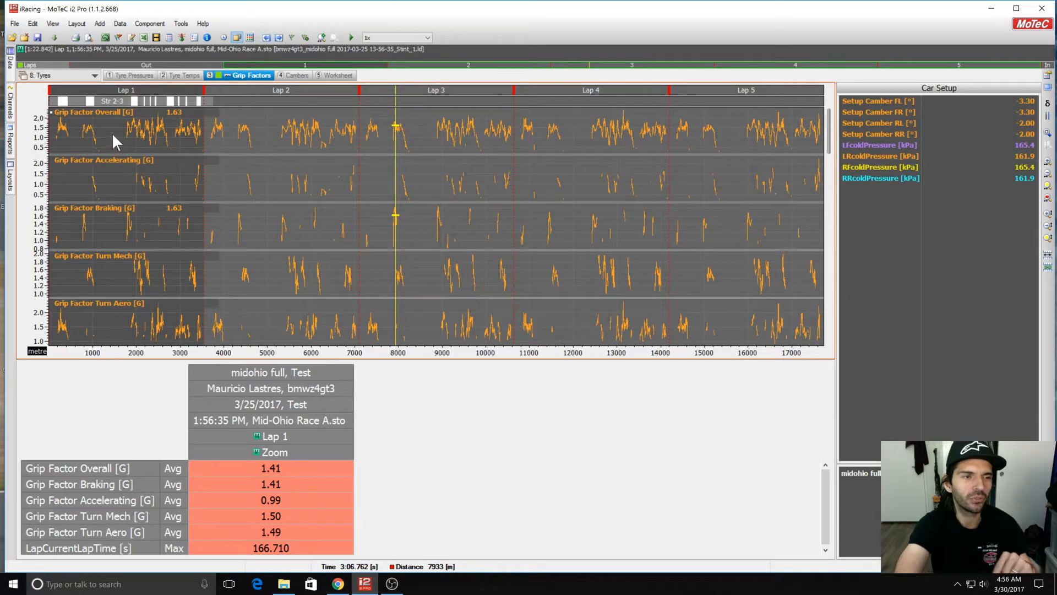
left_click_drag(131, 128, 457, 161)
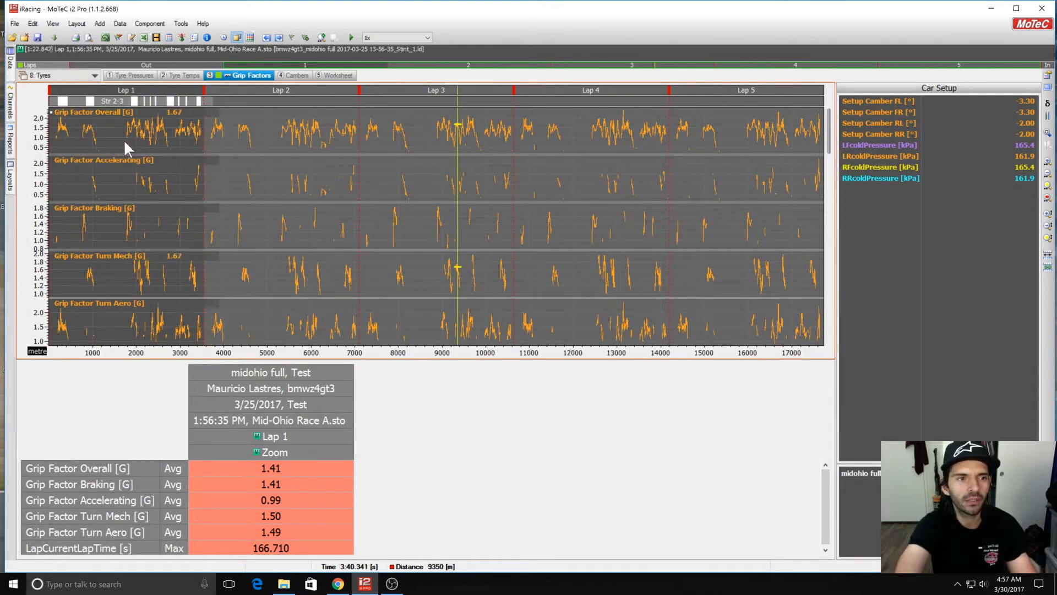
left_click_drag(52, 130, 67, 131)
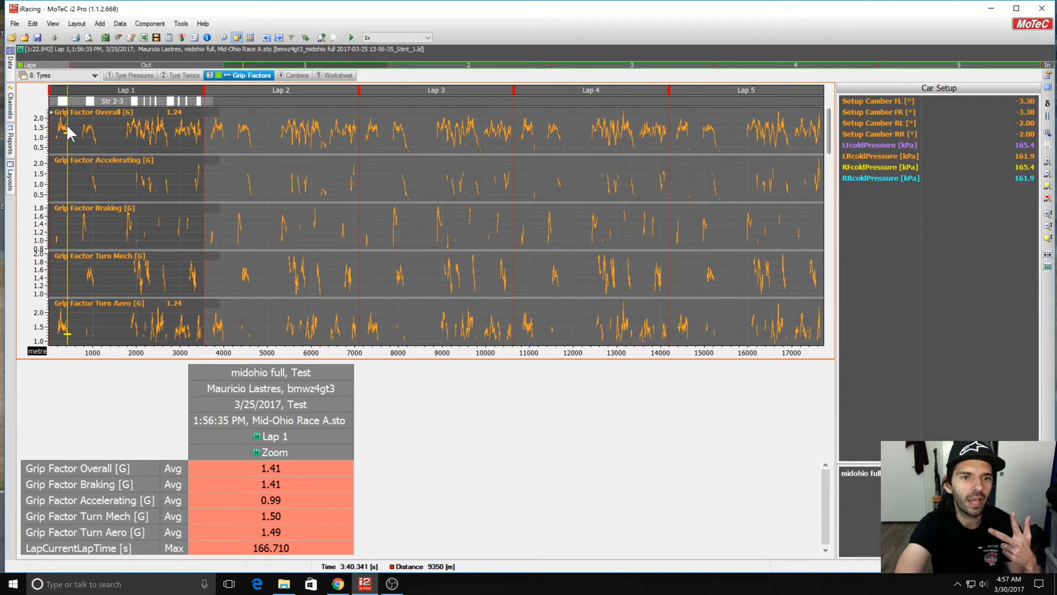
left_click_drag(68, 124, 165, 128)
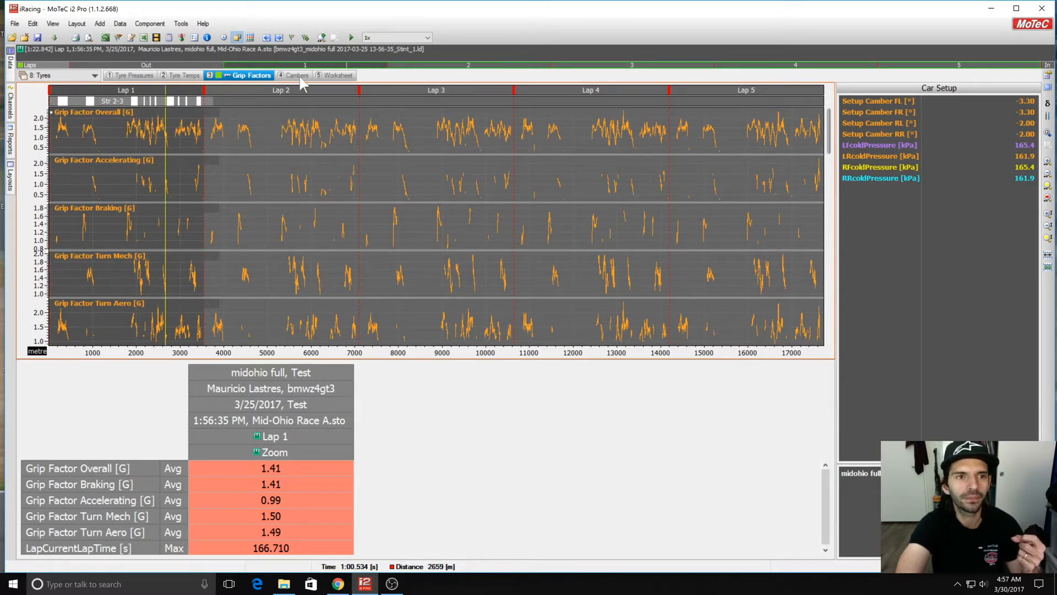
Limit the grip factor graphs to lap 1 and examine the accelerating, braking, mechanical and aero turn channels around Turns 1 and 2
left_click(365, 66)
left_click_drag(131, 130, 338, 132)
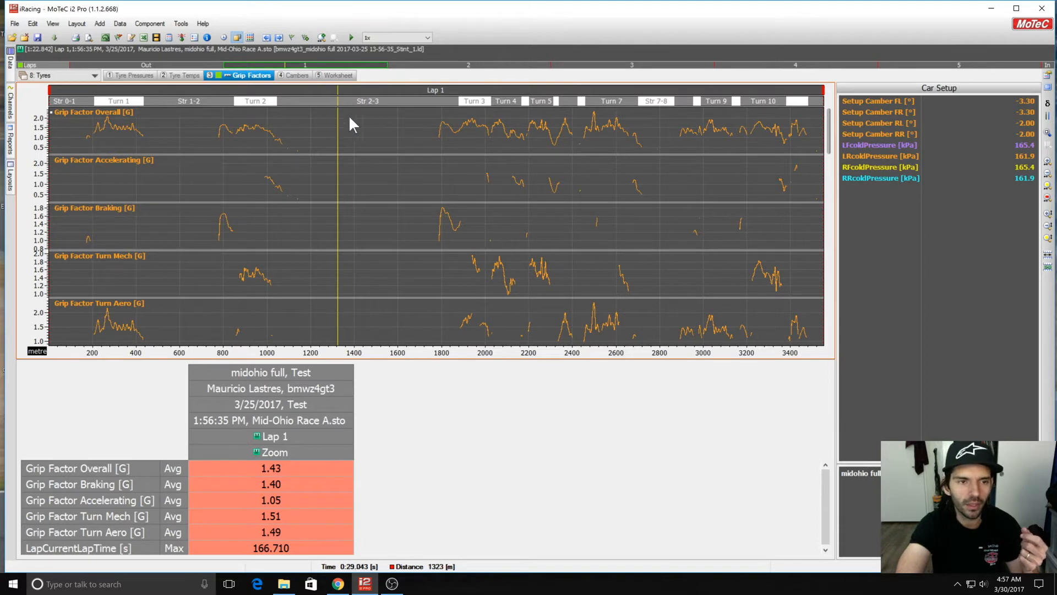
mouse_move(262, 185)
left_mouse_down()
mouse_move(304, 194)
mouse_move(247, 192)
left_mouse_up()
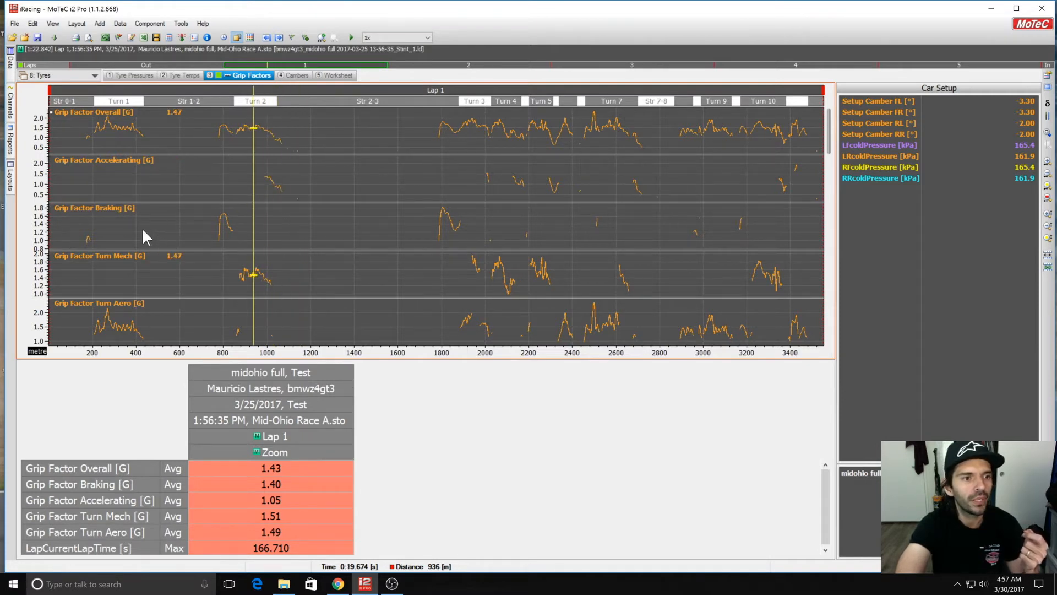
left_click_drag(221, 228, 257, 290)
left_click_drag(256, 287, 345, 293)
left_click_drag(102, 339, 129, 329)
Open the Tyre Maths list and inspect the Grip Factor Turn Aero expression, including its G Total Smooth term
left_click(169, 37)
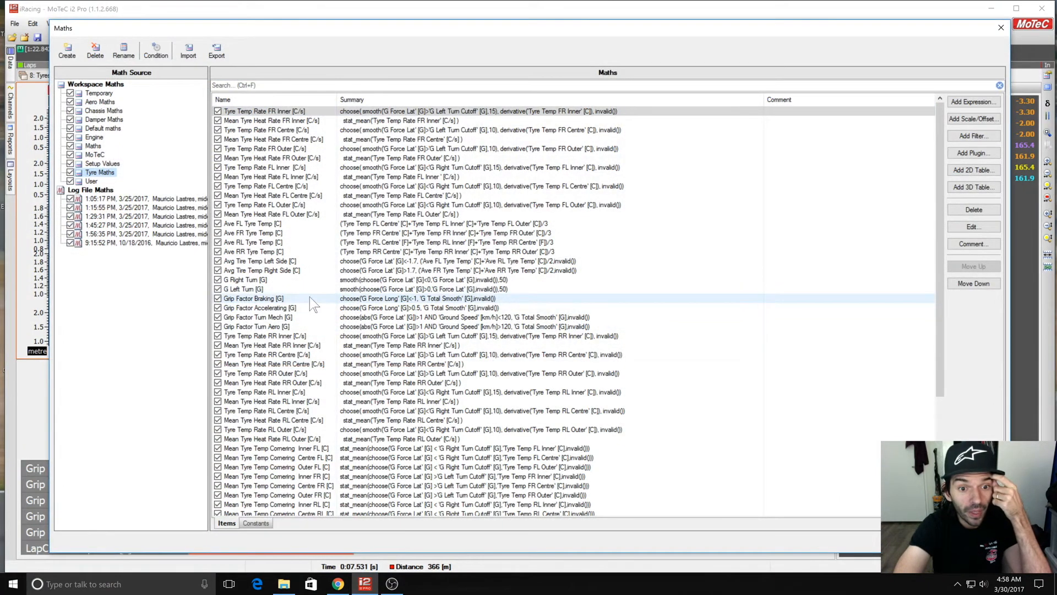
double_click(364, 326)
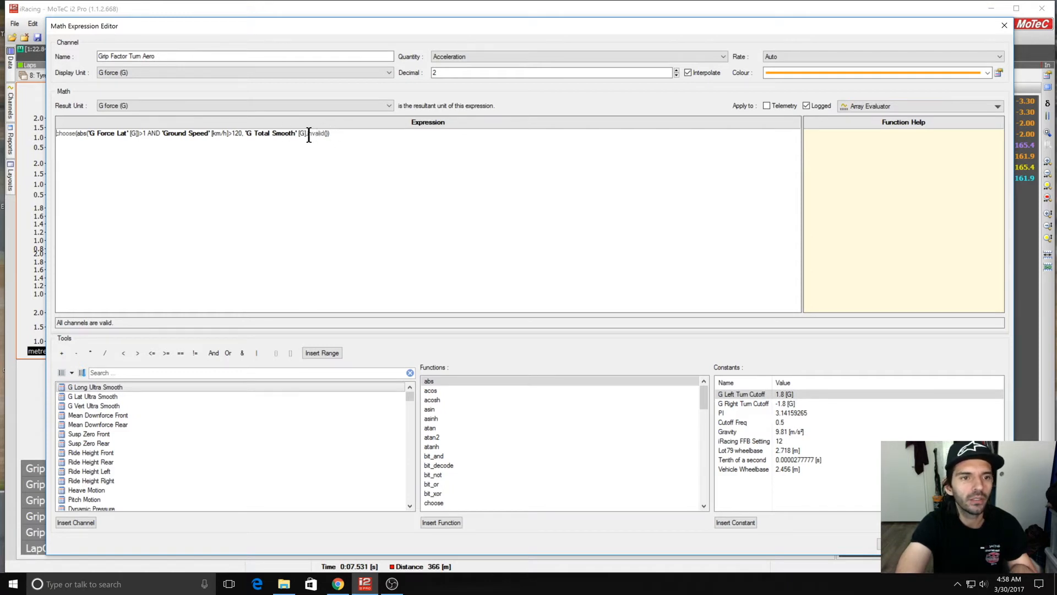
left_click_drag(306, 134, 238, 144)
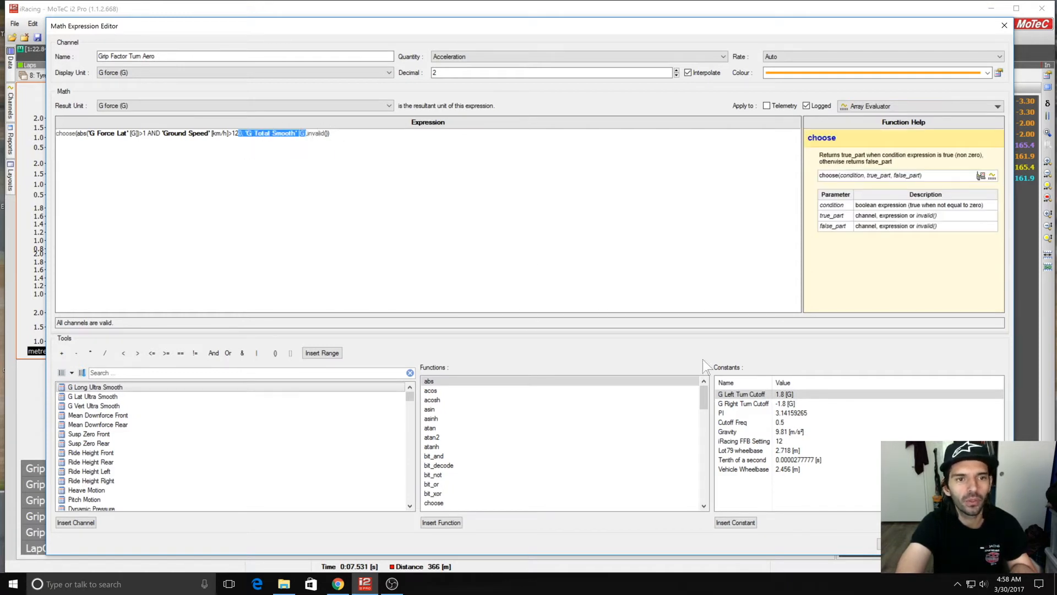
left_click(898, 544)
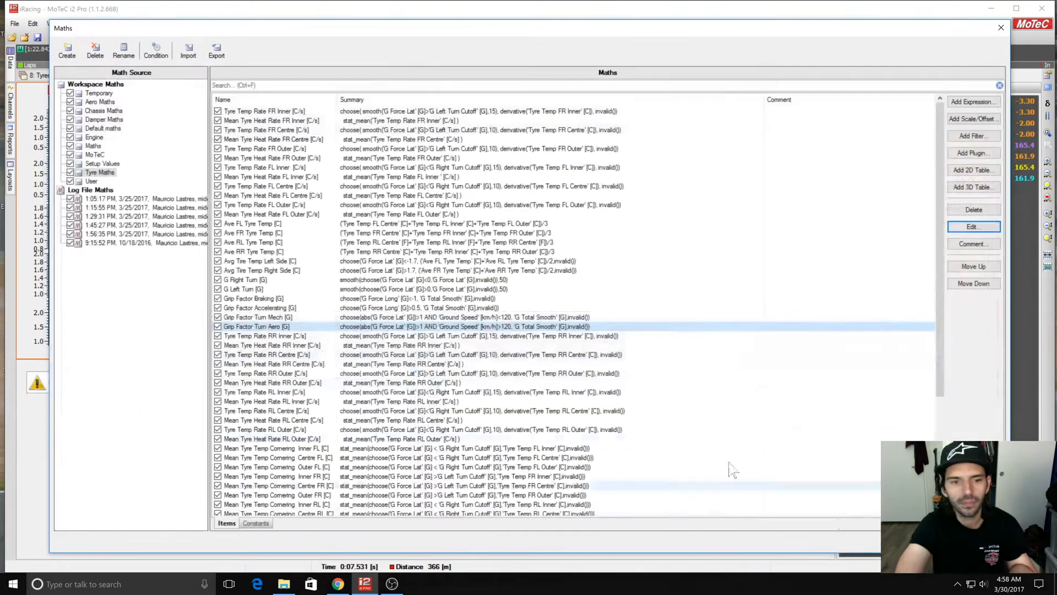
Inspect the Grip Factor Turn Mech and Grip Factor Braking expressions, and close the maths list to return to the graphs
double_click(384, 317)
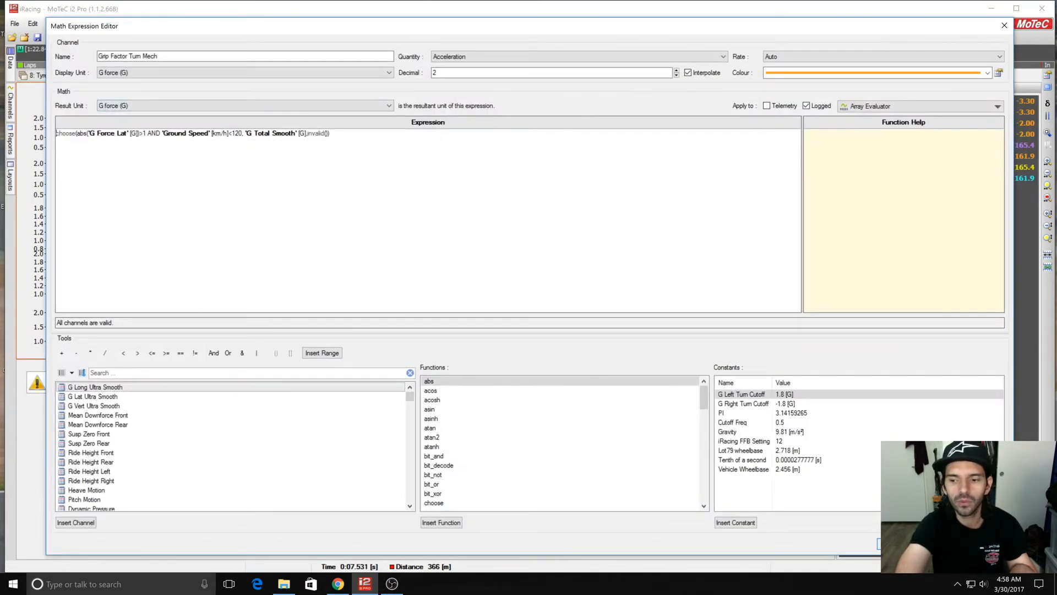
key("Escape")
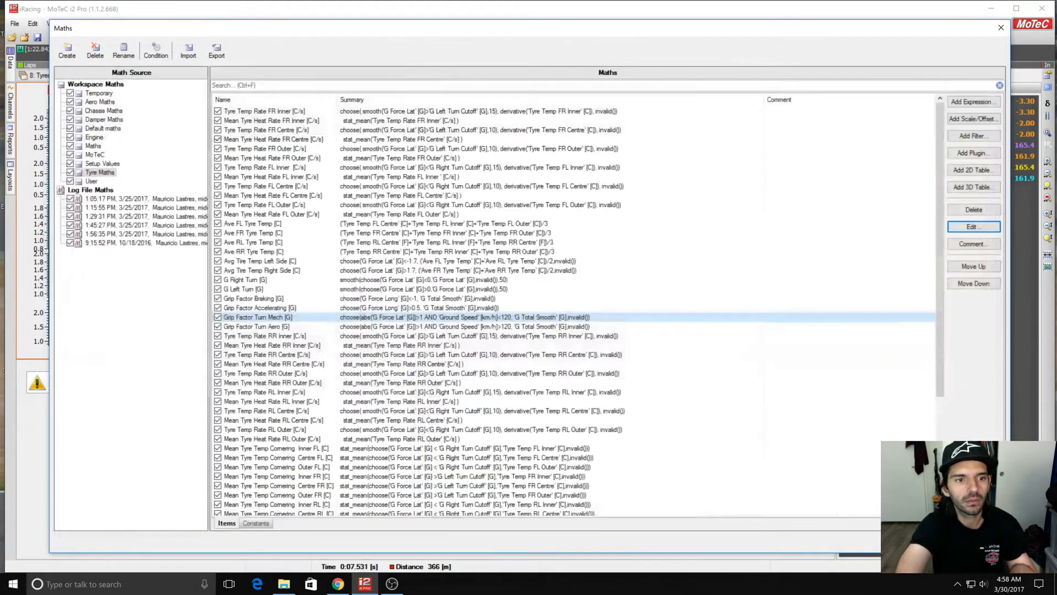
double_click(419, 299)
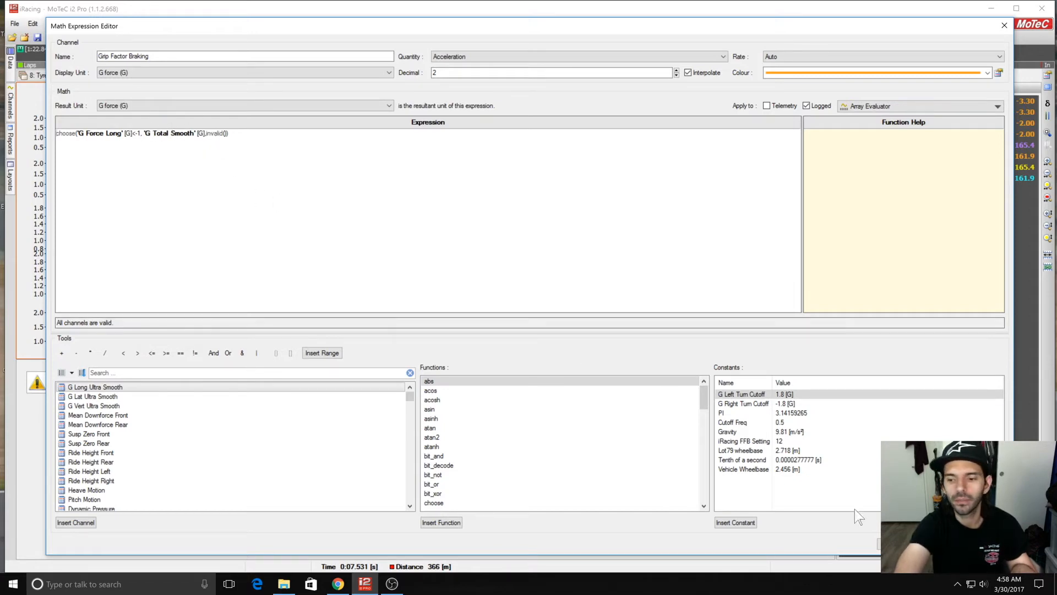
left_click(908, 543)
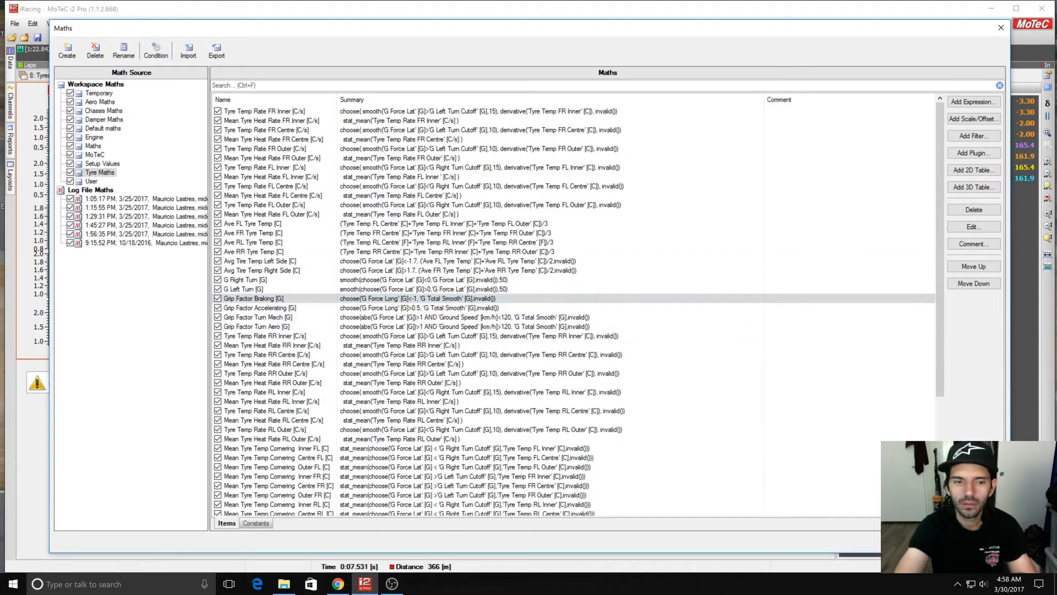
left_click(918, 541)
left_click_drag(537, 288, 168, 336)
Check the grip factor channel report's Zoom linked option and test it by widening the graph range into lap 4 and back to lap 1
left_click(361, 456)
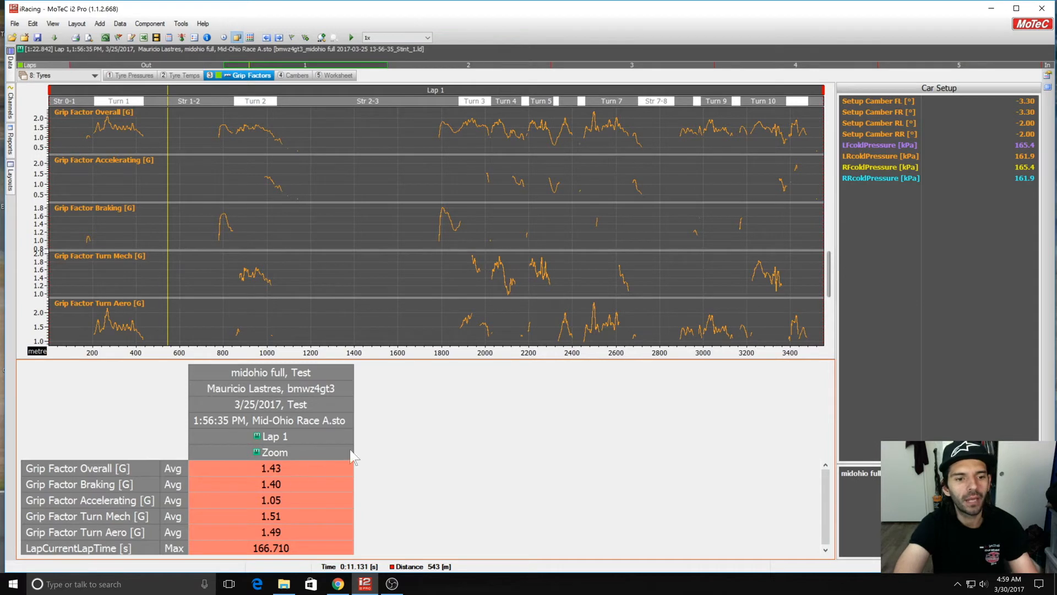
right_click(394, 409)
left_click(430, 414)
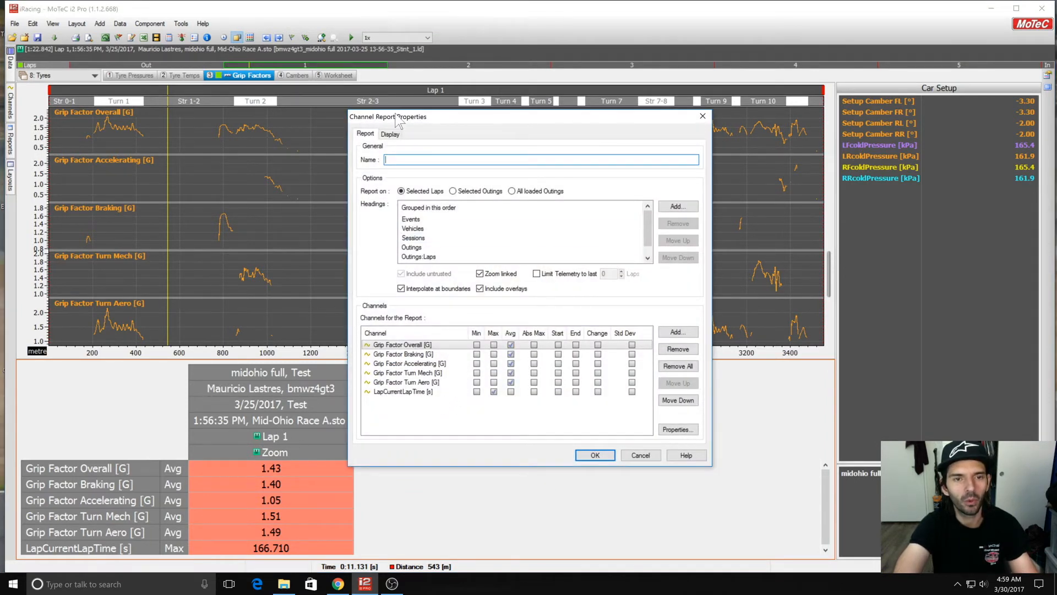
left_click(480, 274)
left_click(480, 273)
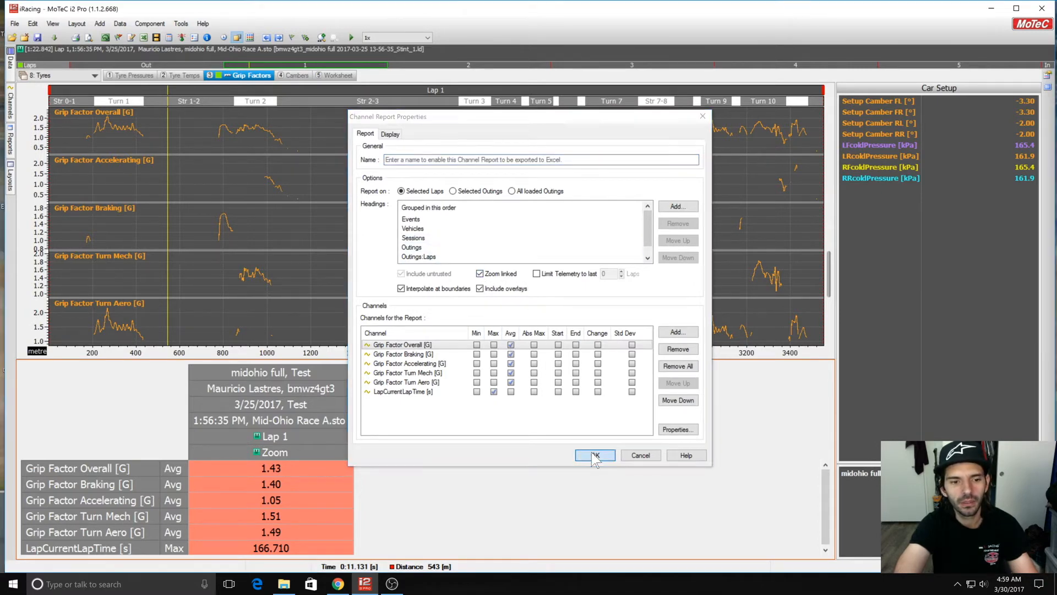
left_click(594, 457)
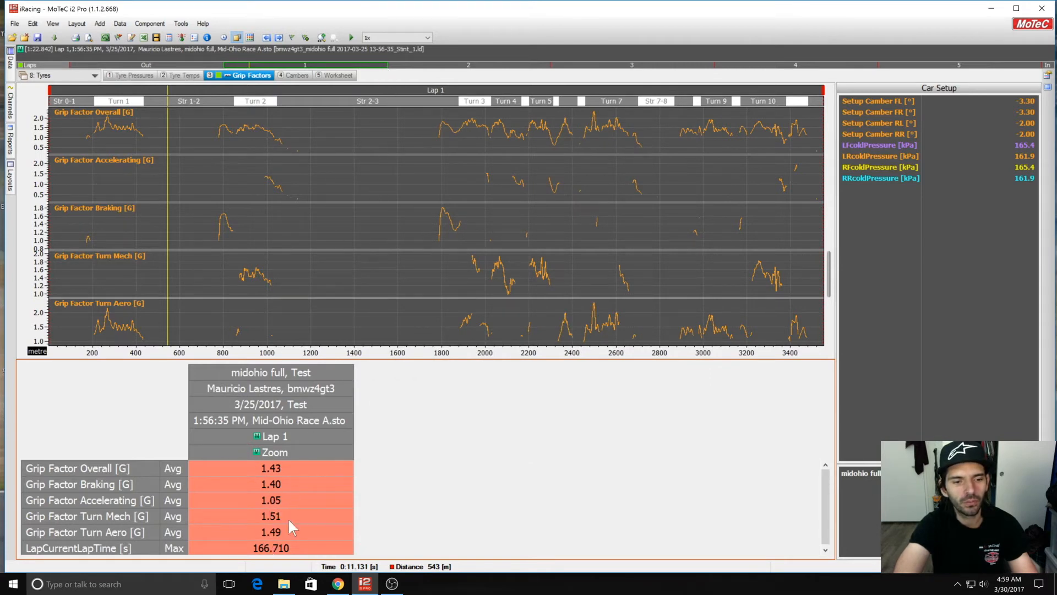
left_click_drag(387, 64, 811, 60)
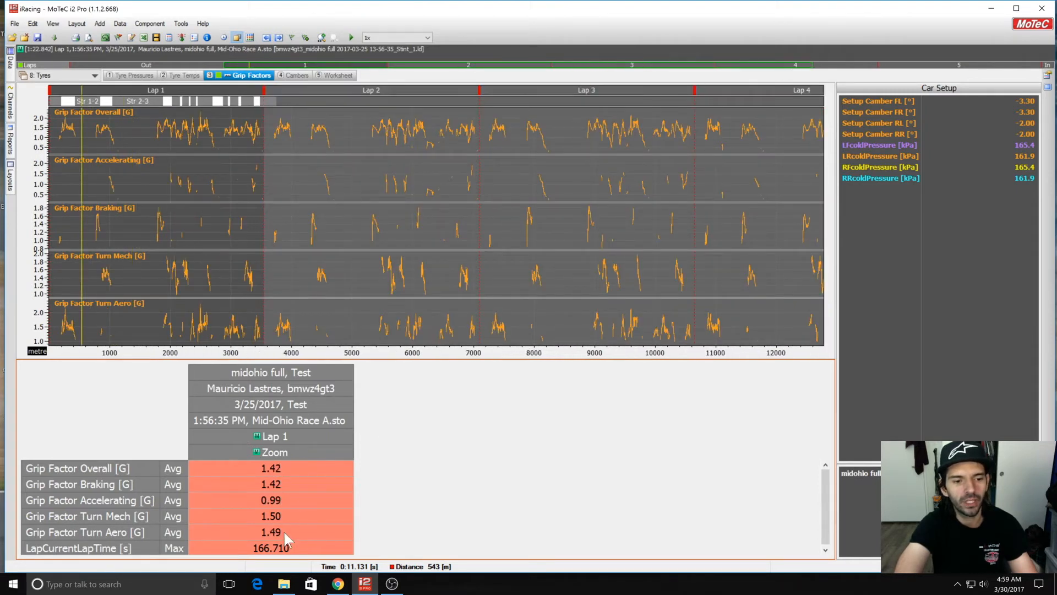
left_click(355, 65)
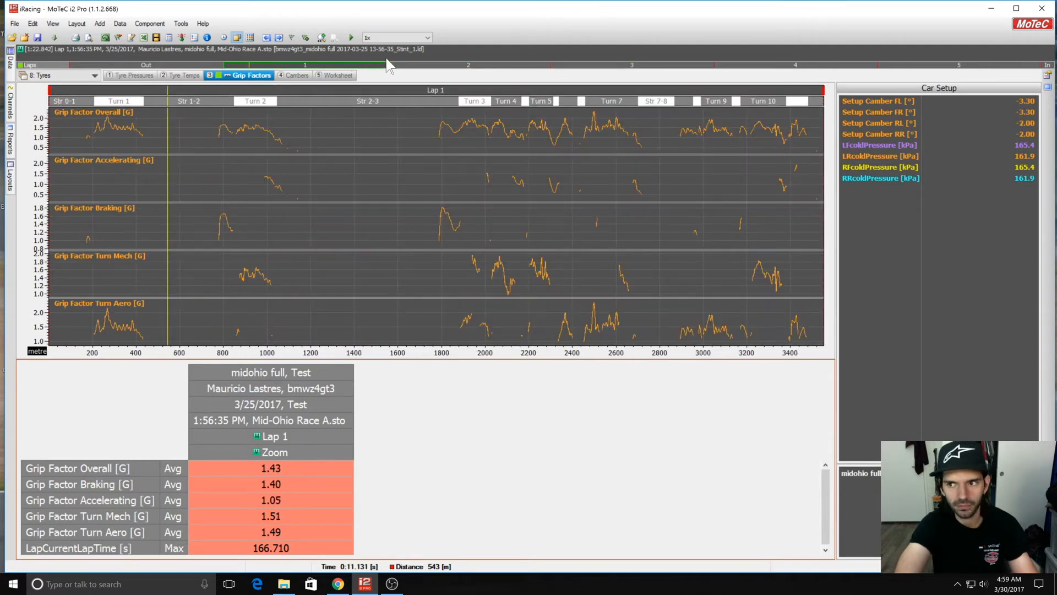
Open the Cambers worksheet and review the front-left tyre's inner, centre and outer mean cornering temperatures
left_click(285, 74)
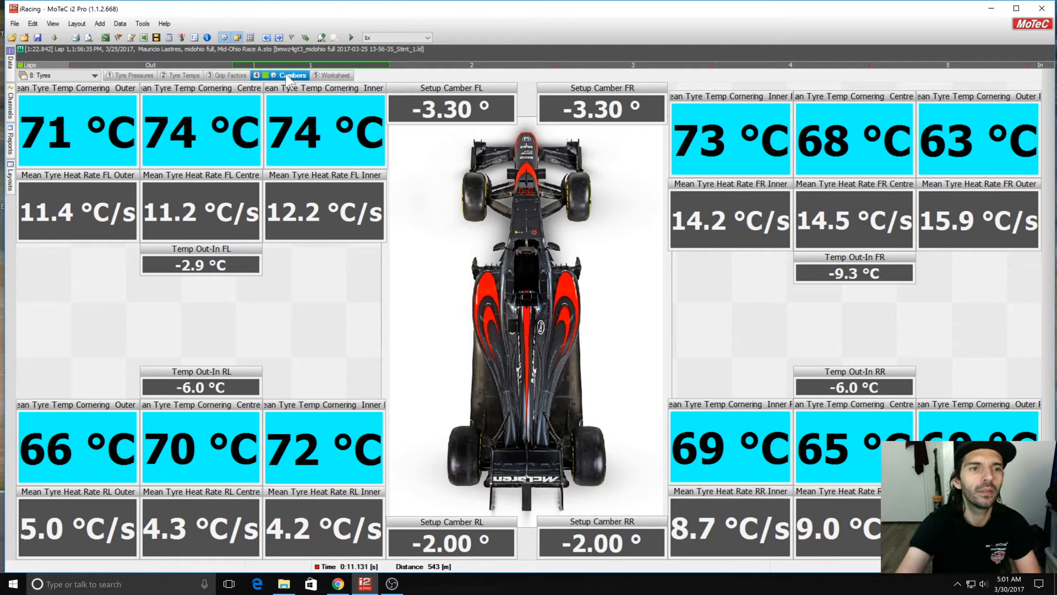
left_click(347, 116)
left_click(220, 119)
left_click(105, 123)
left_click(366, 122)
left_click(231, 122)
left_click(113, 127)
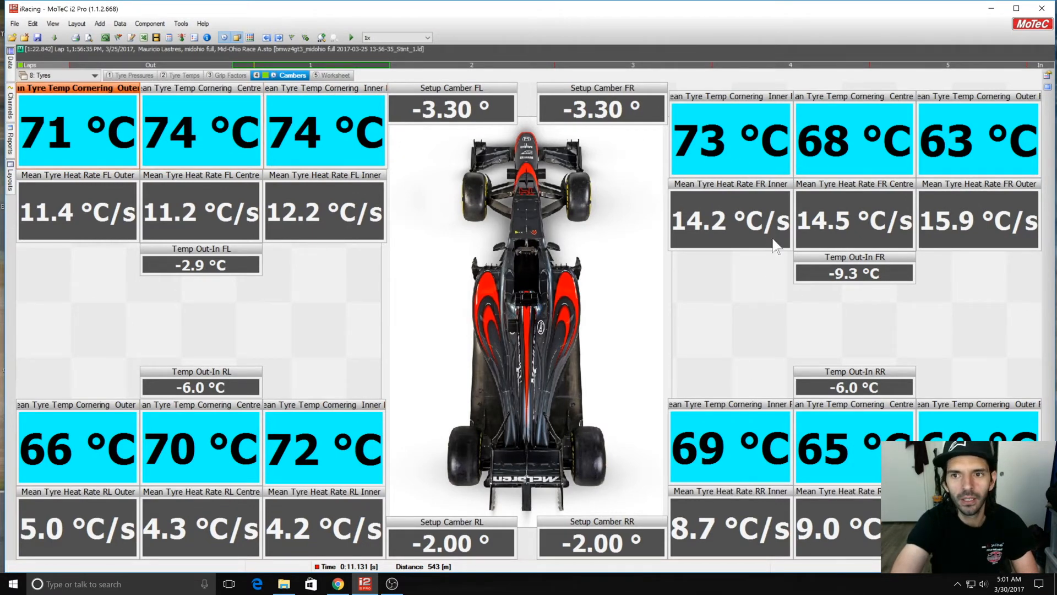
Examine the front-right tyre's cornering temperatures and compare its inner, centre and outer mean heat rates
left_click(728, 149)
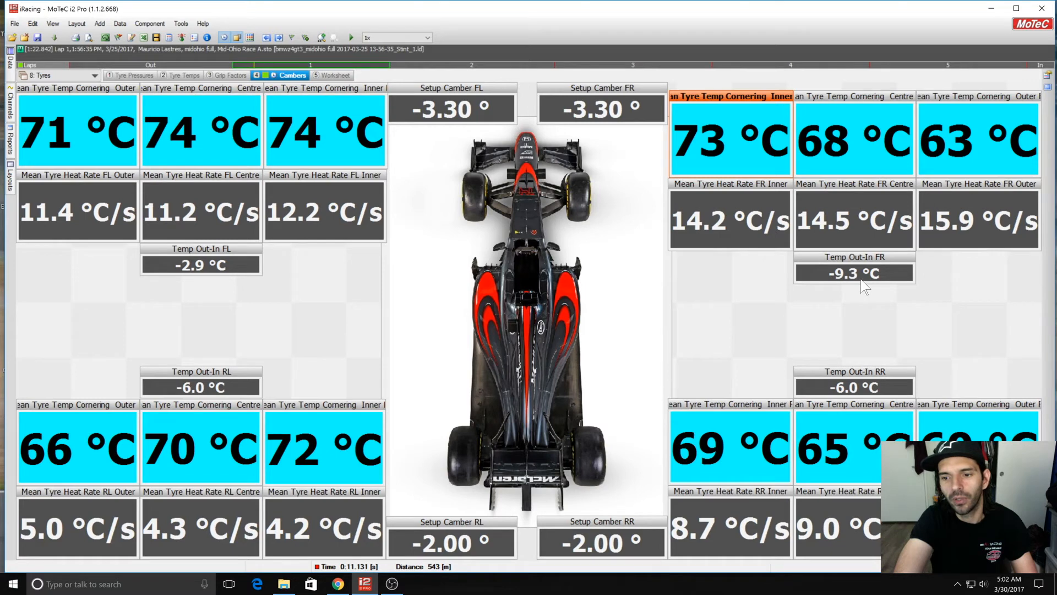
left_click(709, 215)
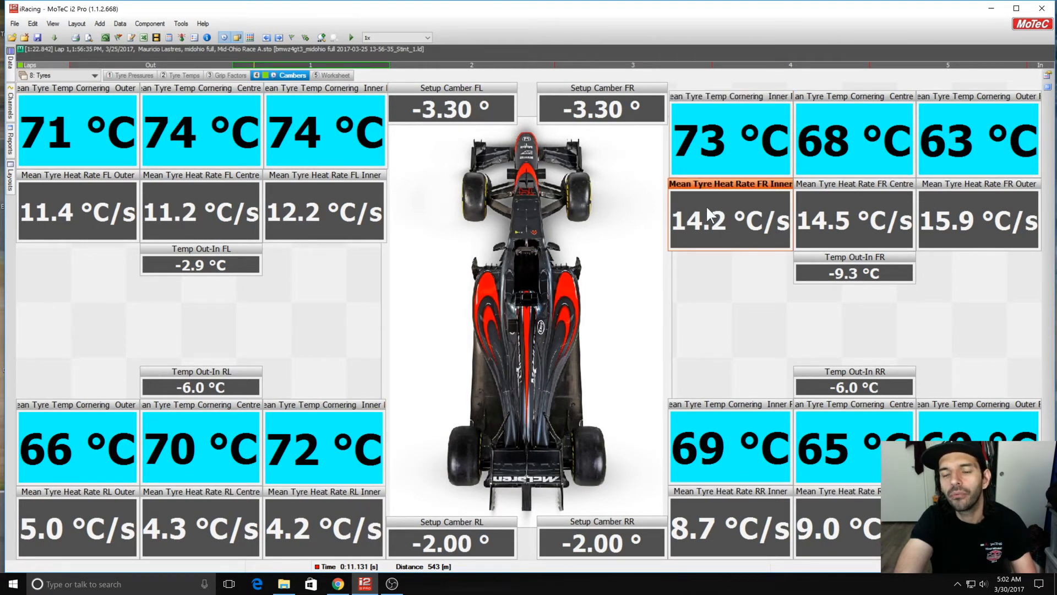
left_click(836, 220)
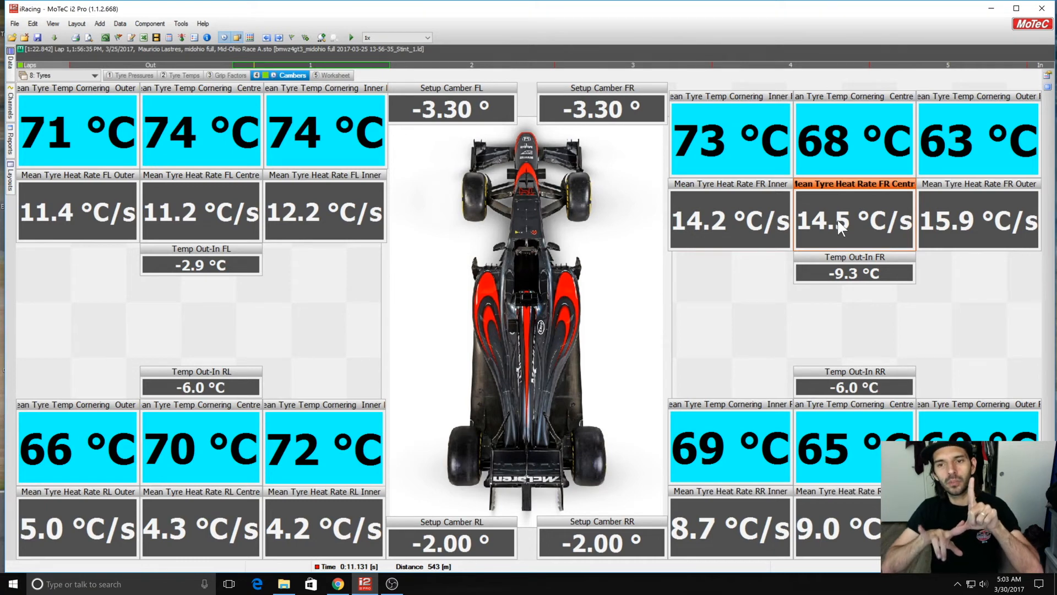
left_click(728, 202)
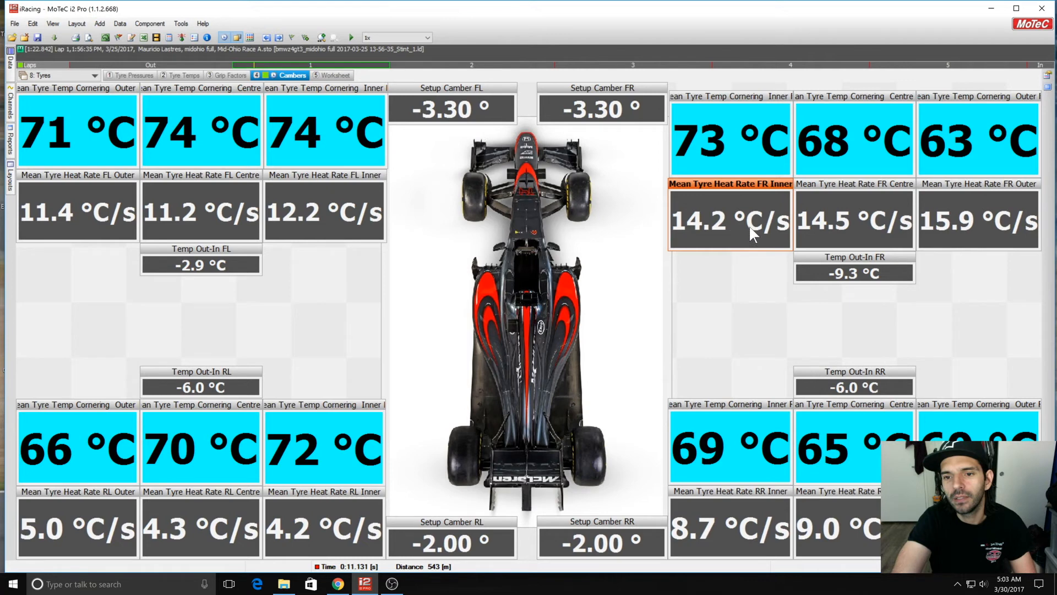
left_click(830, 231)
left_click(943, 231)
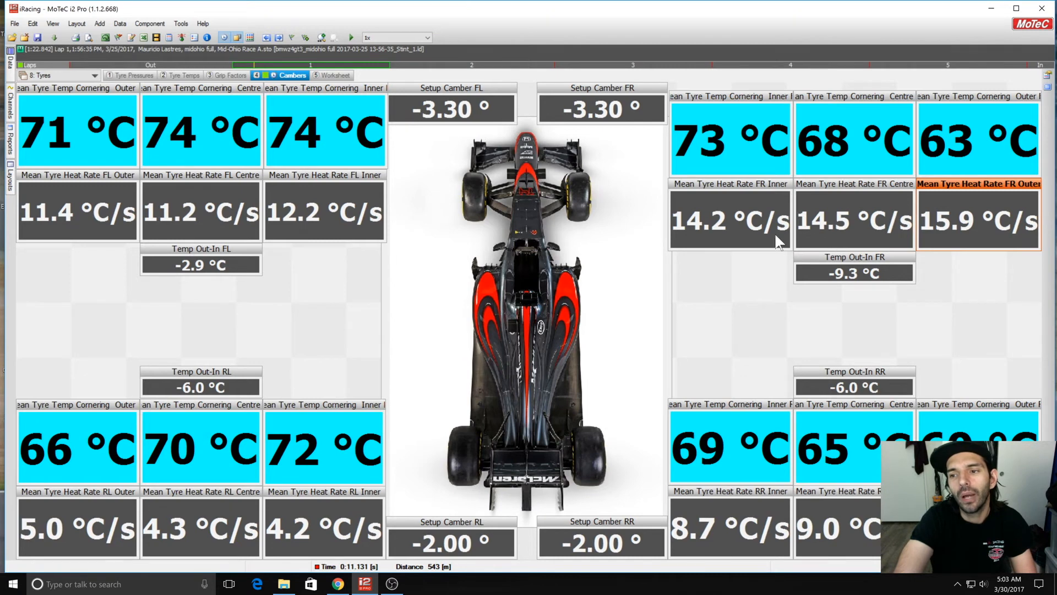
left_click(765, 243)
left_click(853, 242)
left_click(931, 242)
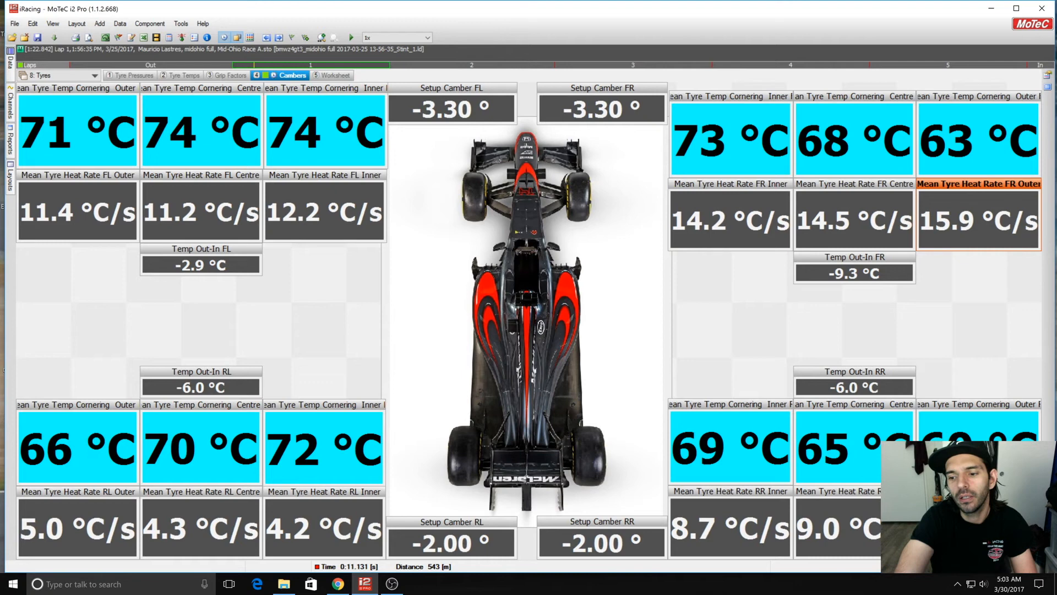
Compare the outer mean heat rates of the rear-left and front-left tyres, and check the front-left inner heat rate
left_click(117, 509)
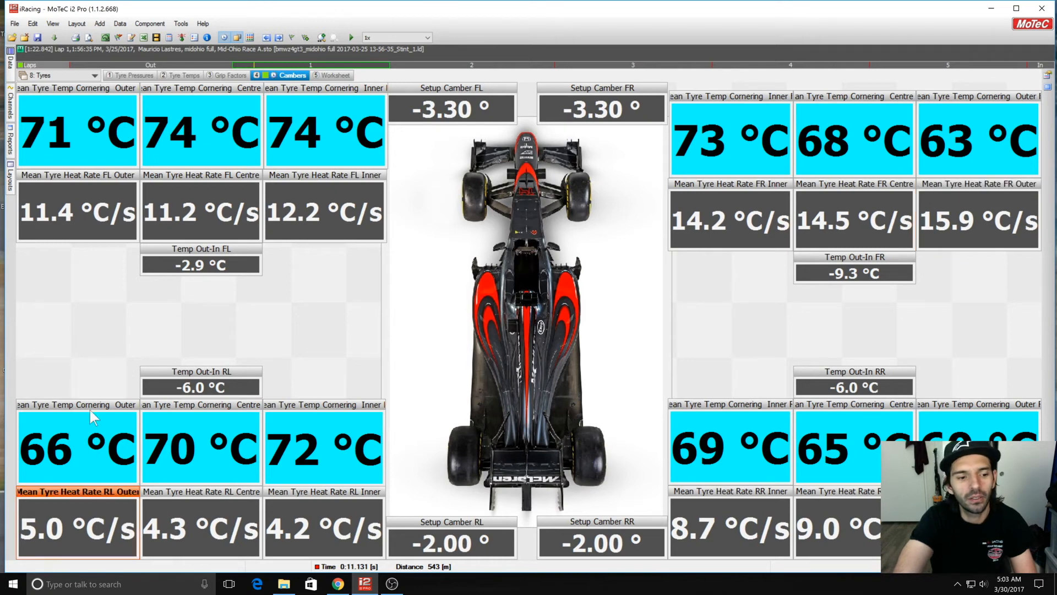
left_click(88, 224)
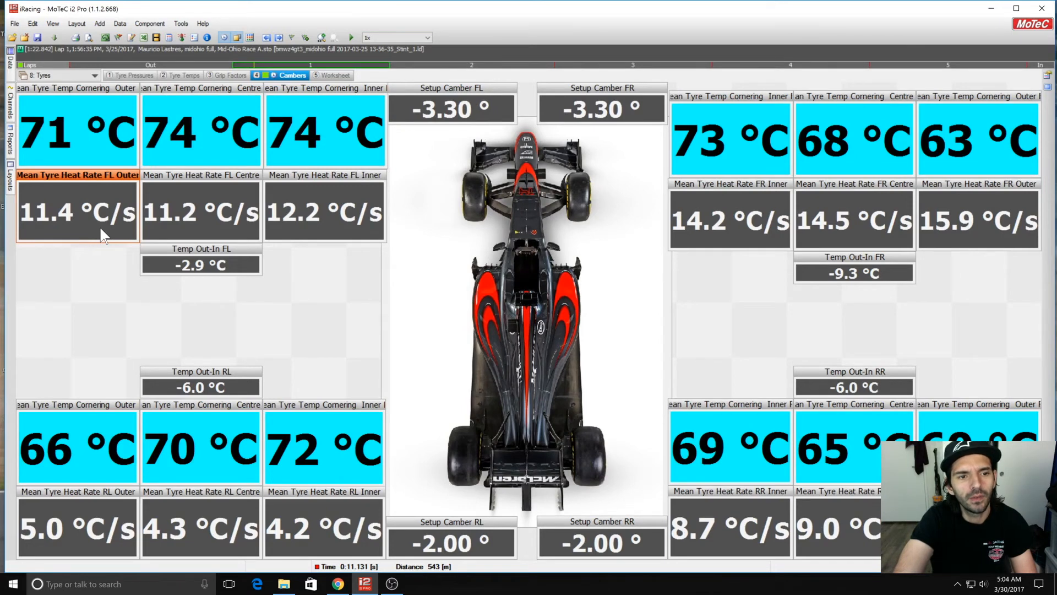
left_click(296, 232)
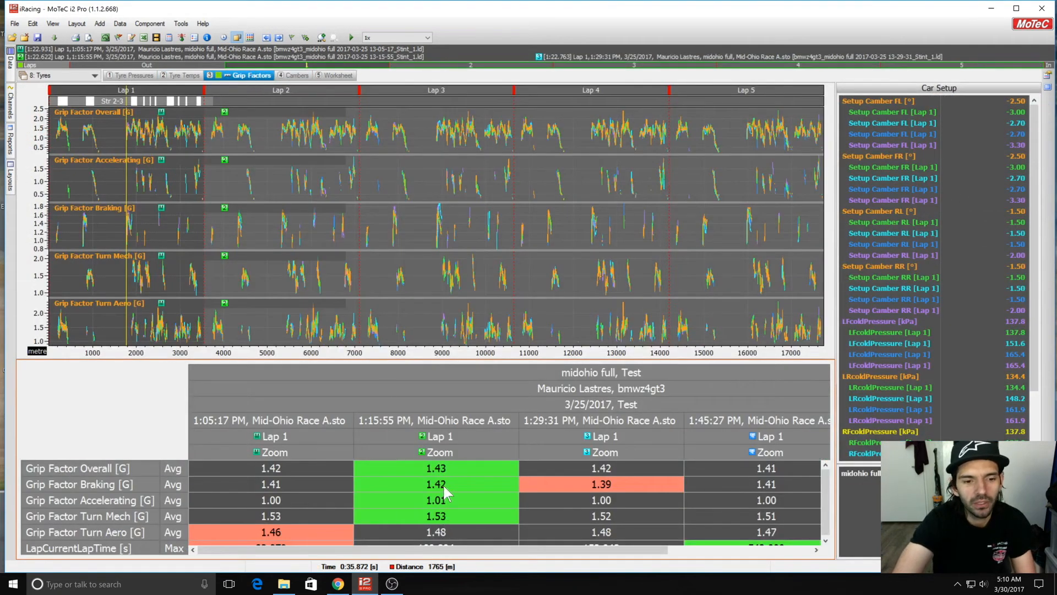
Shorten the grip factor graphs, extend the channel report into the freed space, and compare the averages through to the 1:56:35 PM run
left_click_drag(479, 358, 478, 268)
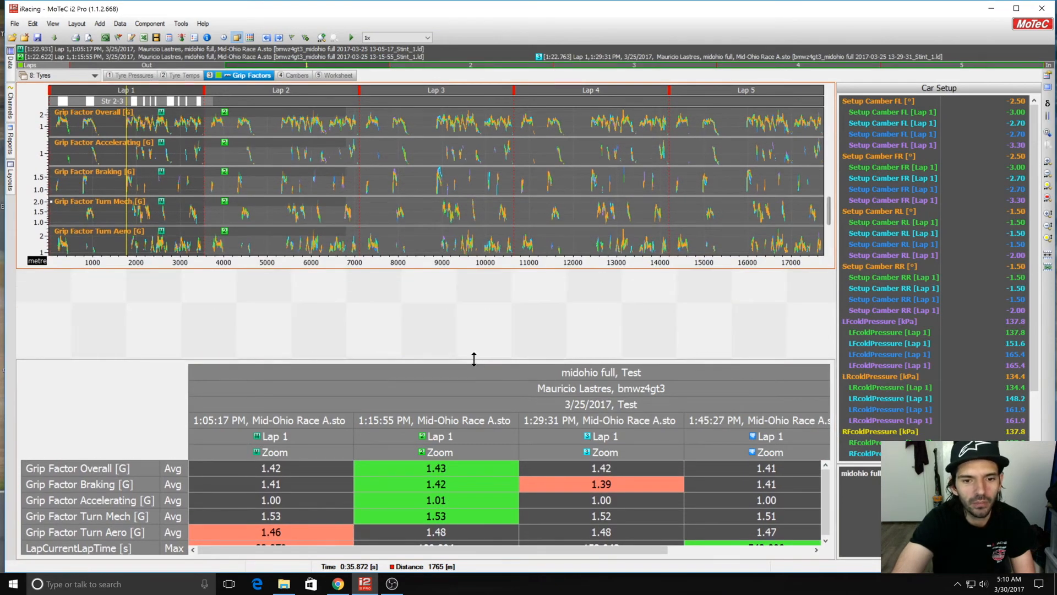
left_click_drag(474, 360, 464, 273)
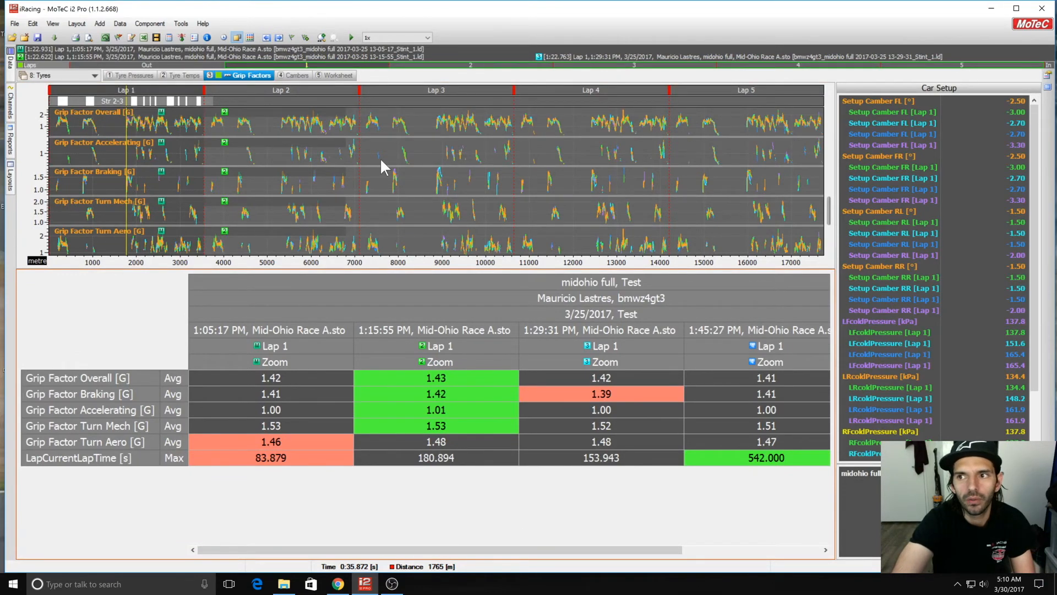
left_click_drag(417, 550, 394, 513)
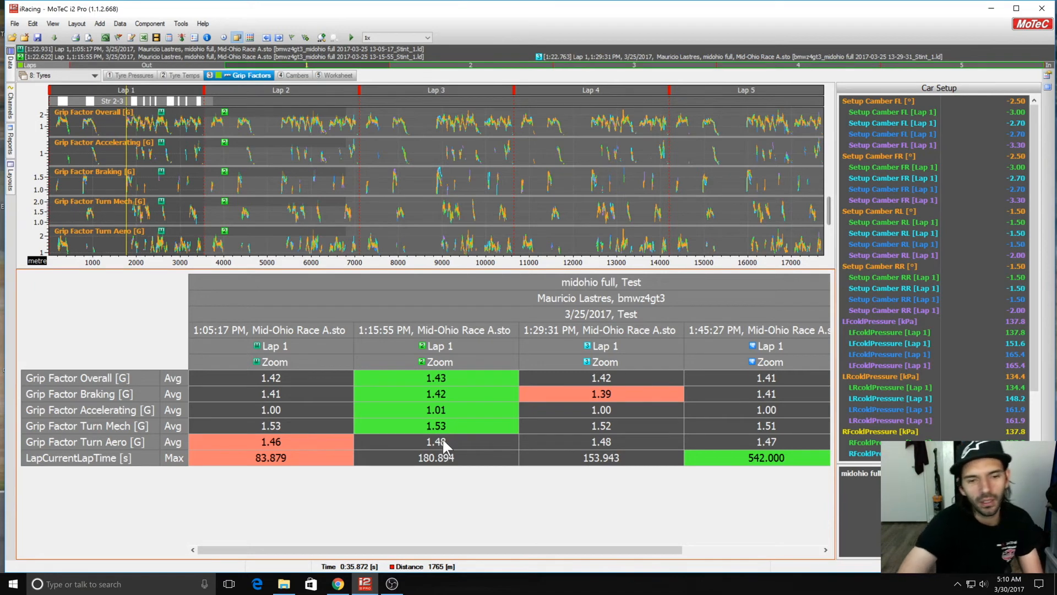
left_click_drag(537, 549, 474, 514)
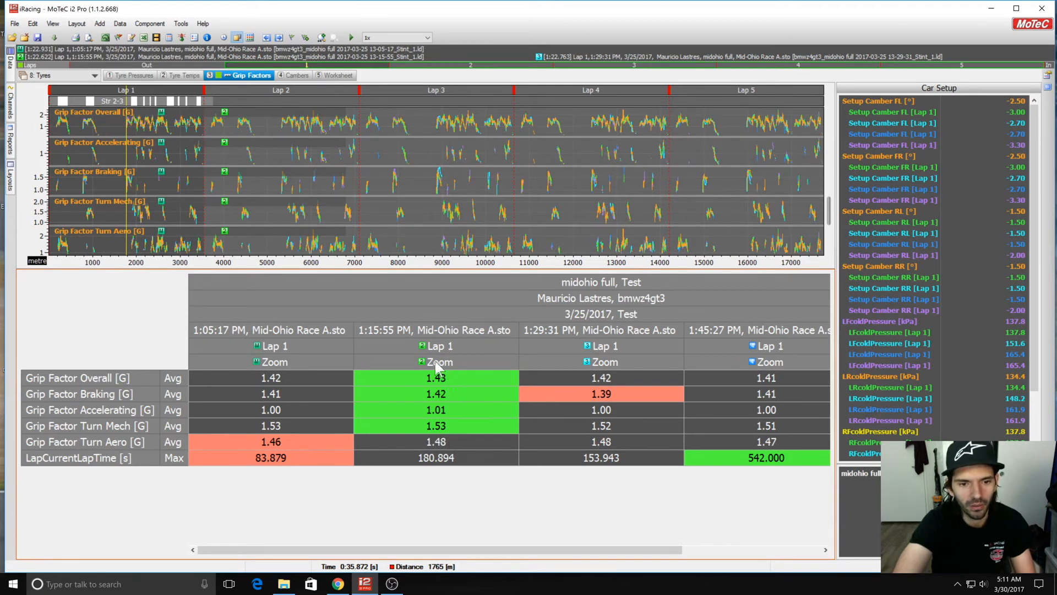
left_click(10, 67)
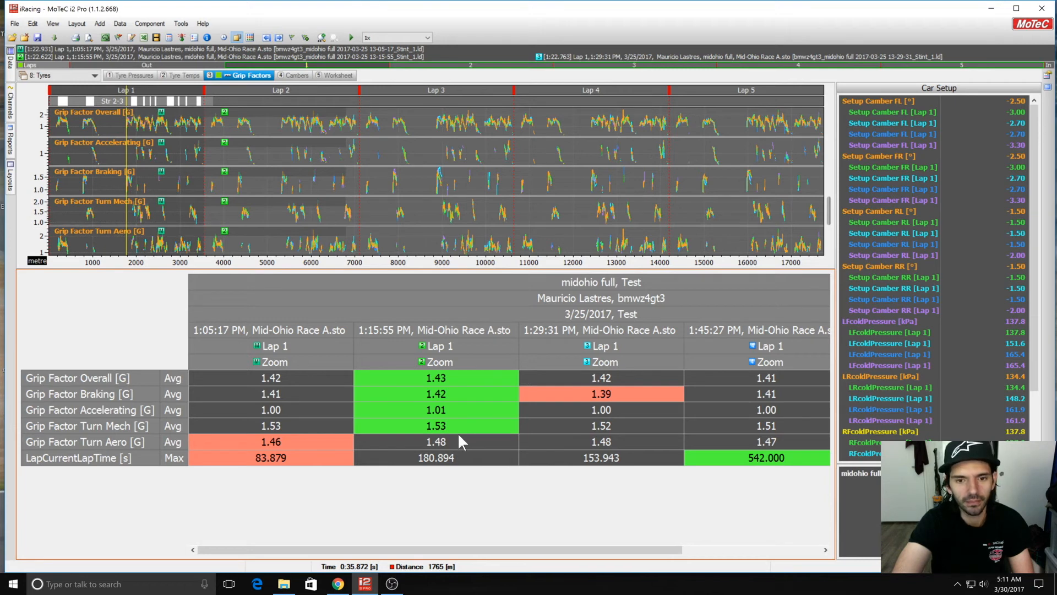
left_click_drag(483, 550, 650, 552)
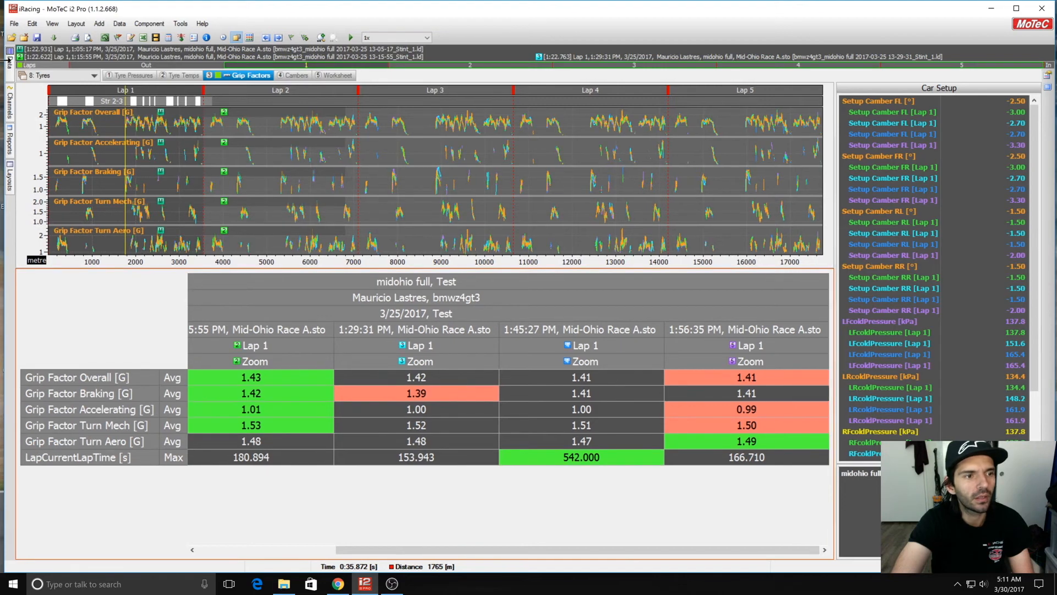
Review the overlaid laps in the data list and compare the camber and cold pressure values of each run in the car setup
mouse_move(9, 60)
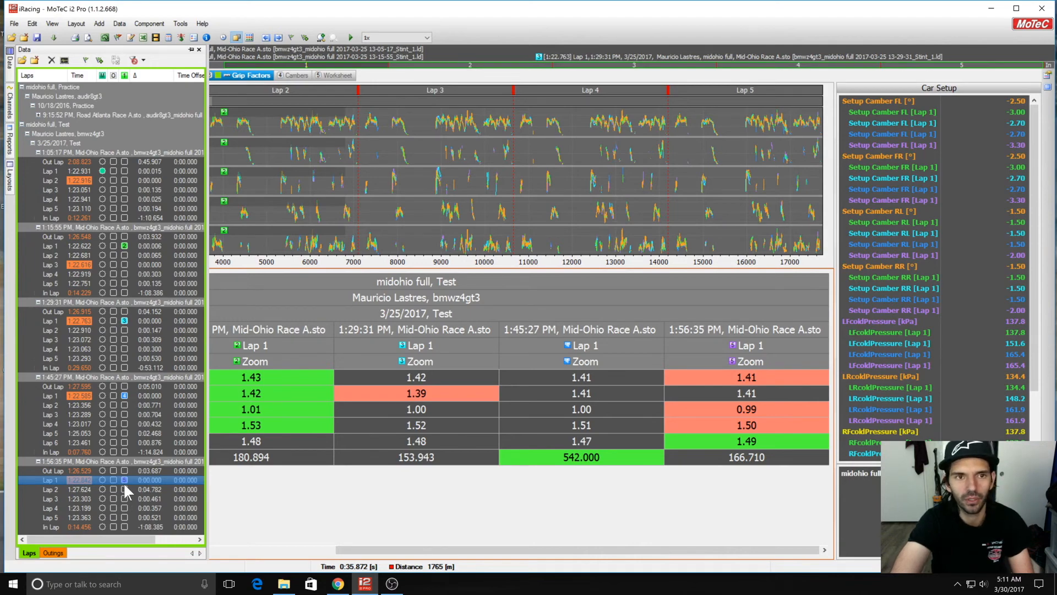
scroll(965, 429, "down", 2)
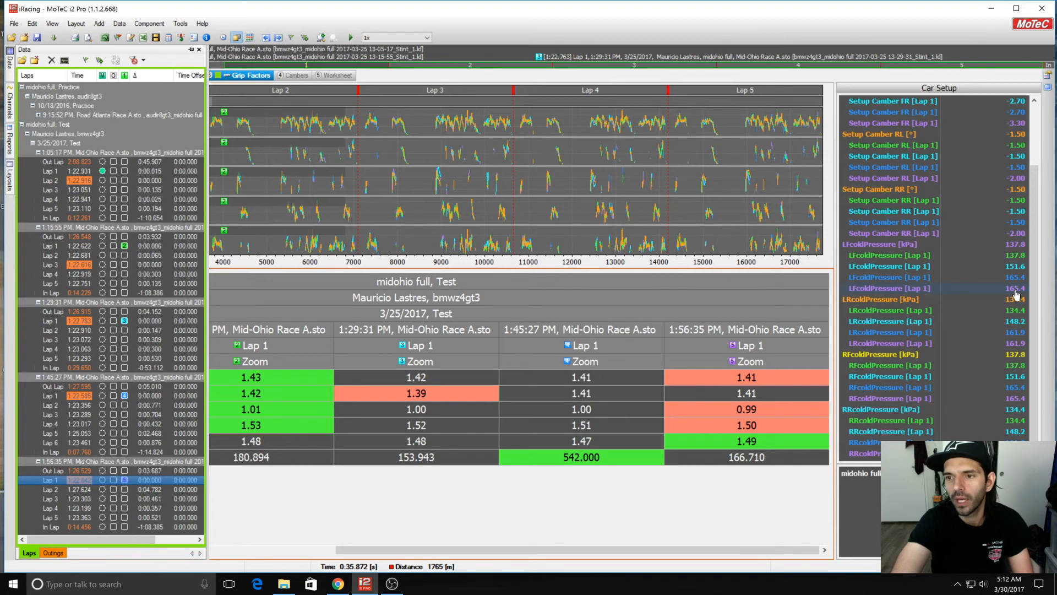
scroll(1015, 220, "up", 3)
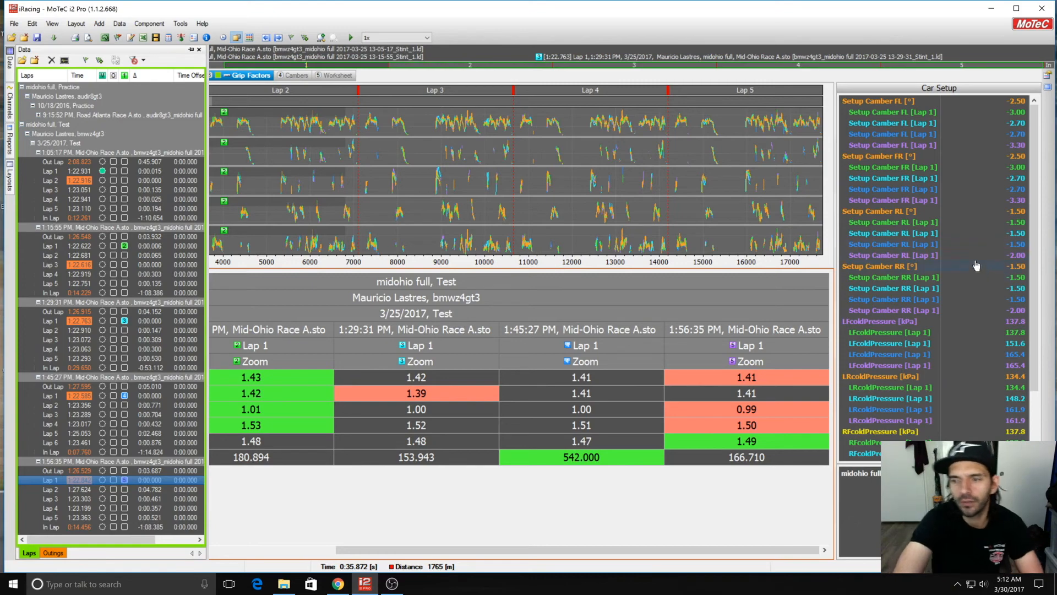
left_click(655, 539)
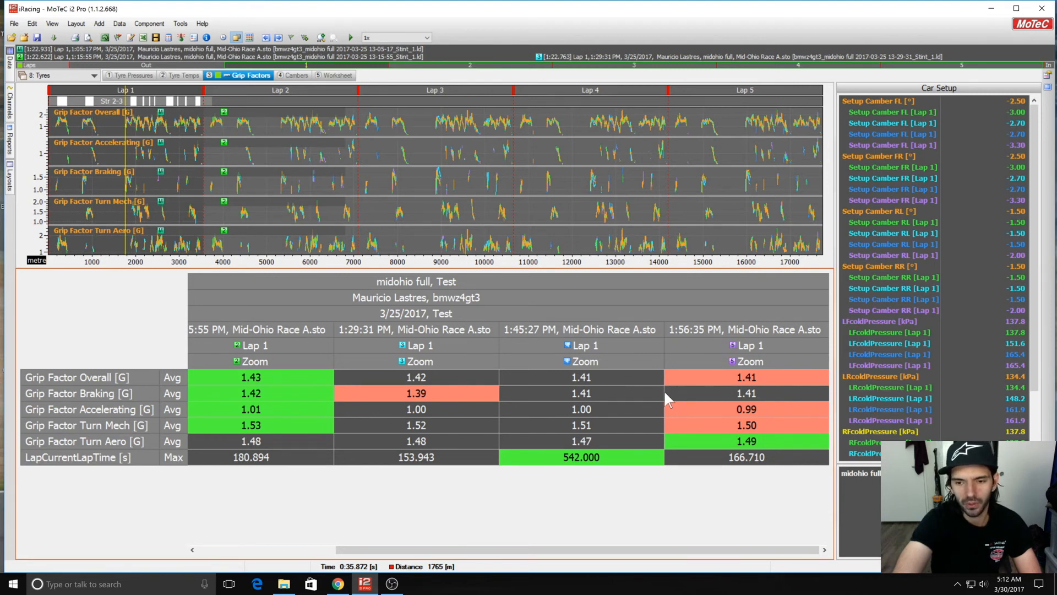
Restrict the grip factor graphs and channel report to lap 1 and compare the averages from the 1:05:17 PM to the 1:56:35 PM run
left_click_drag(700, 549, 691, 518)
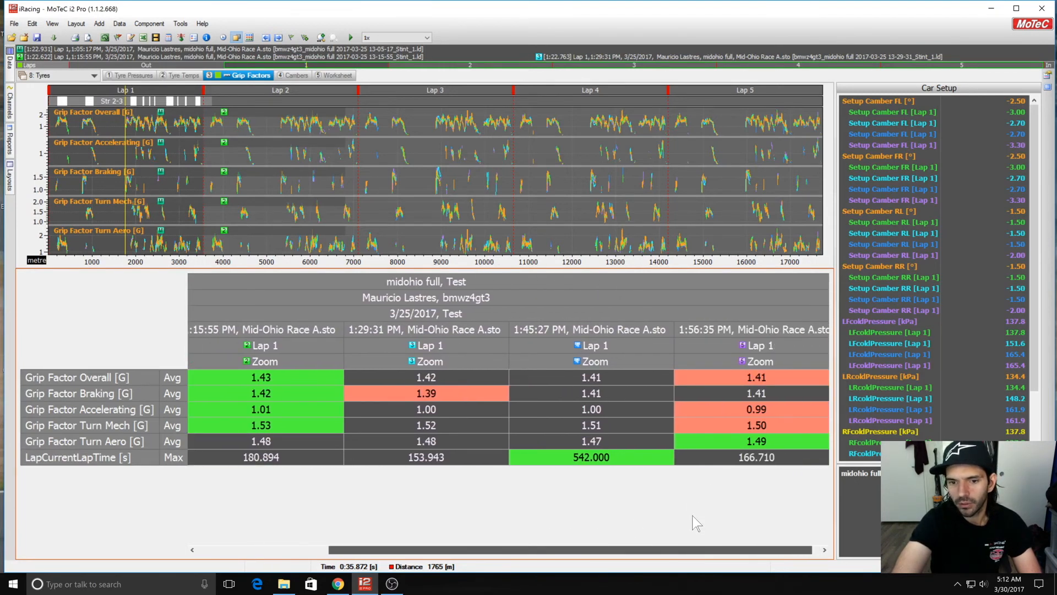
left_click_drag(717, 551, 557, 544)
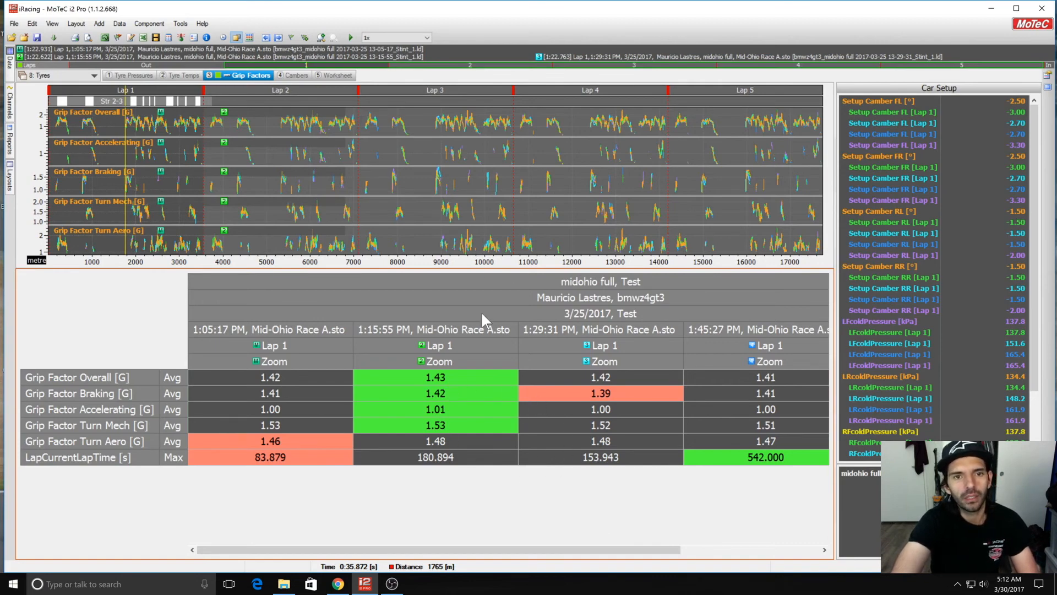
left_click(383, 67)
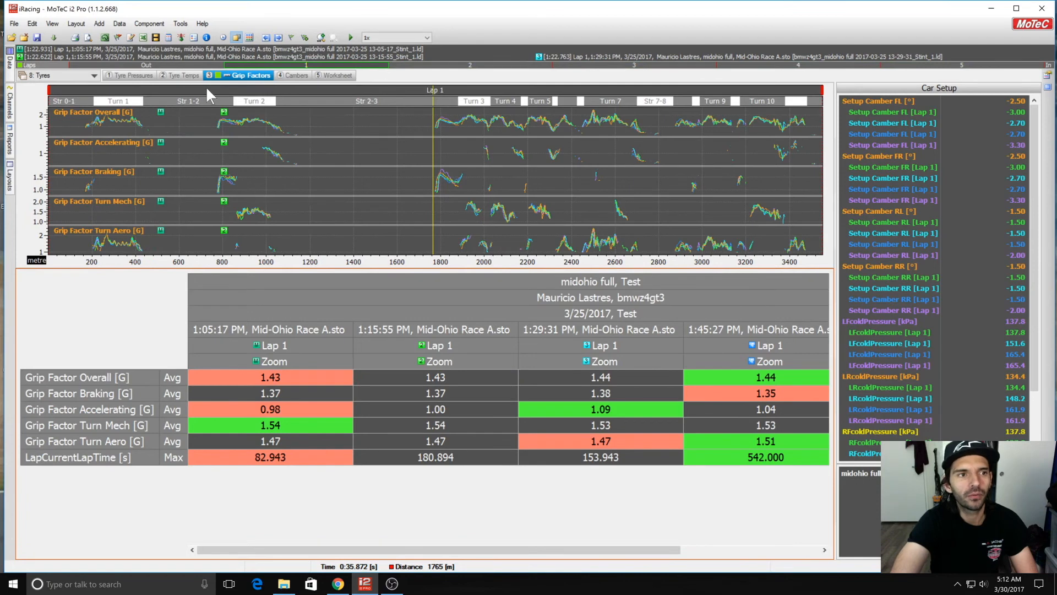
left_click(10, 62)
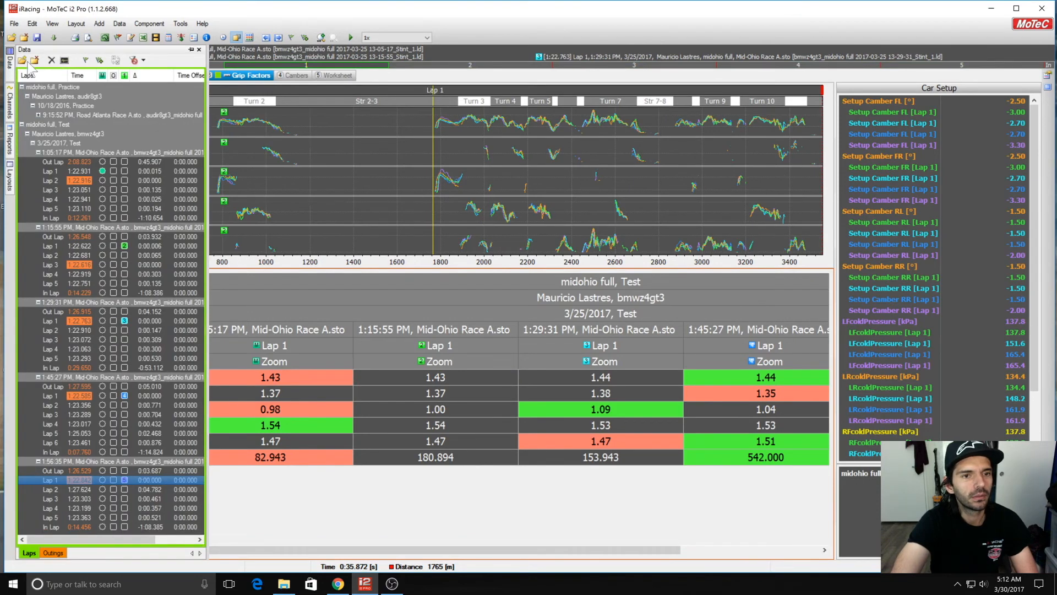
left_click_drag(348, 550, 452, 535)
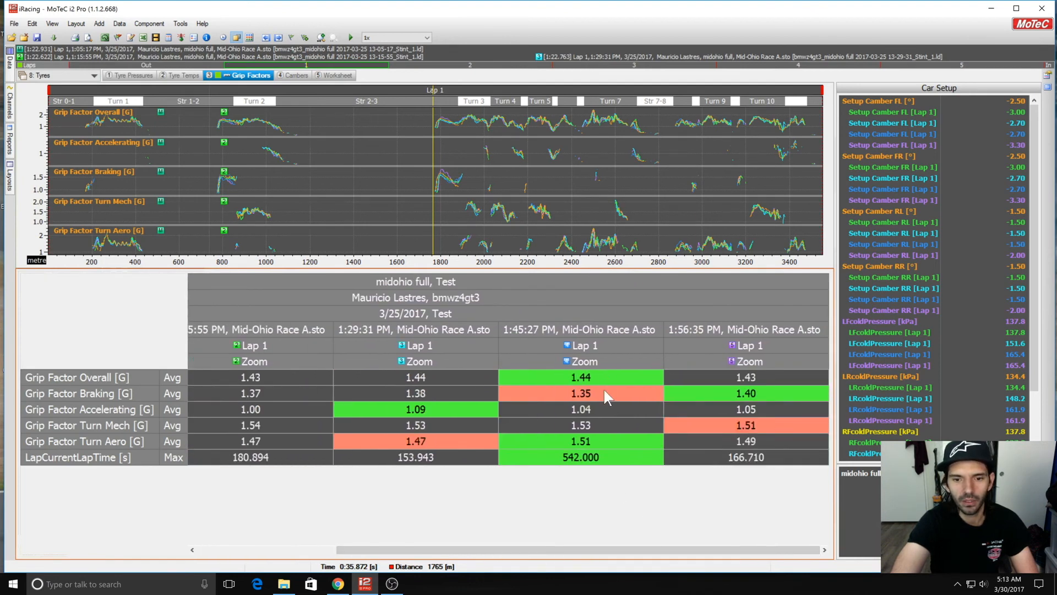
left_click_drag(600, 549, 618, 439)
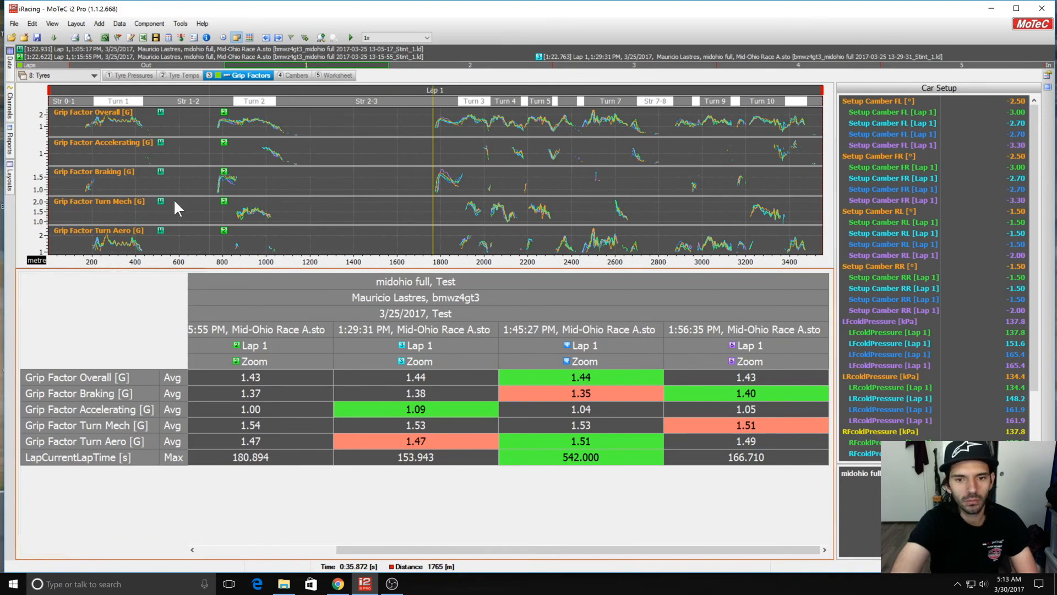
mouse_move(10, 65)
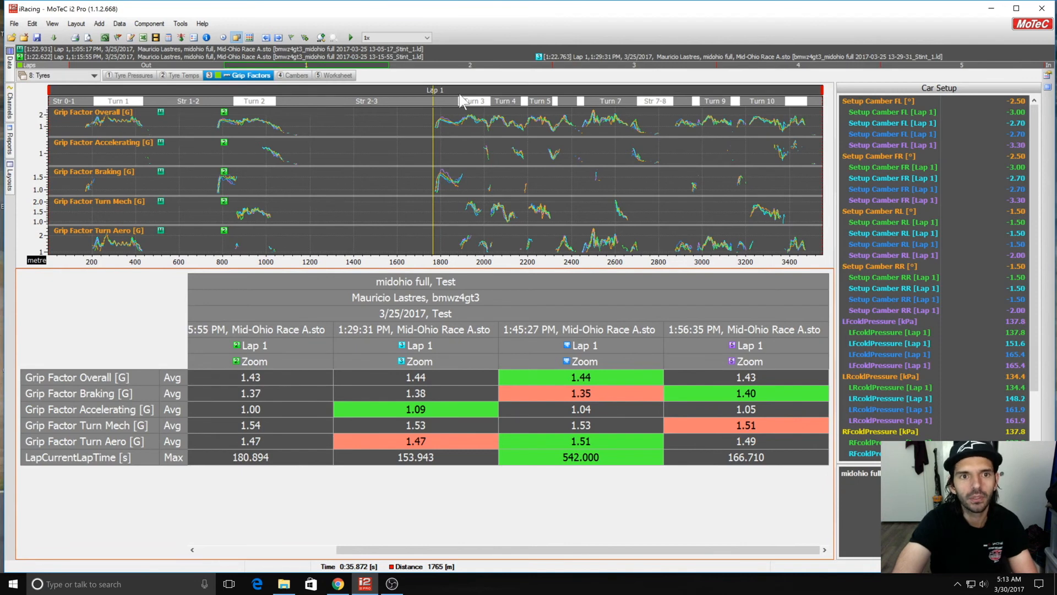
left_click_drag(528, 549, 372, 528)
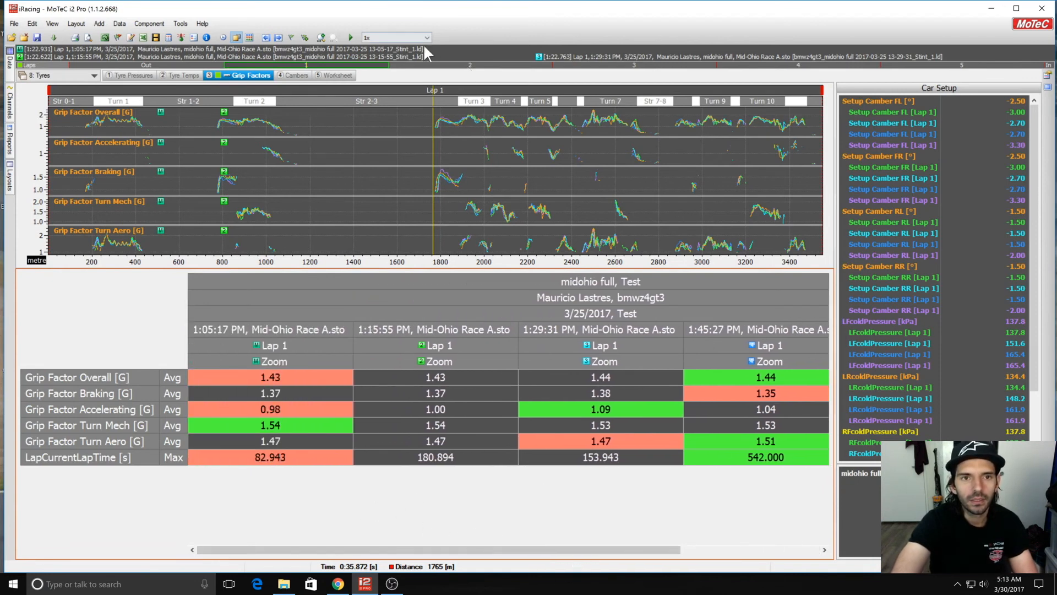
Make lap 2 of the 1:05:17 PM run the main lap and replace the lap 1 overlays of the four other runs with lap 2
left_click(438, 66)
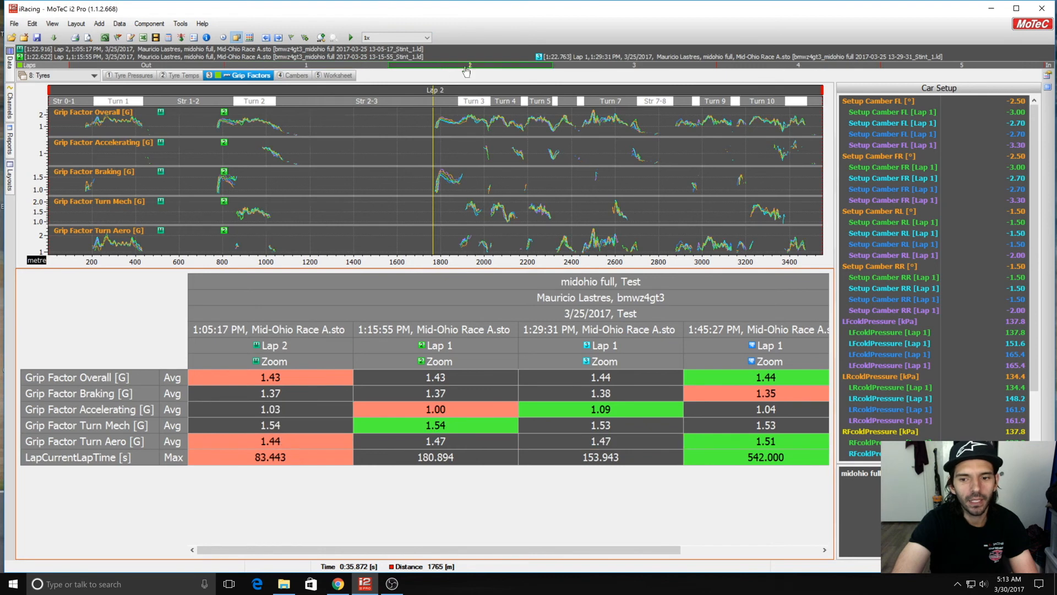
left_click_drag(572, 552, 619, 524)
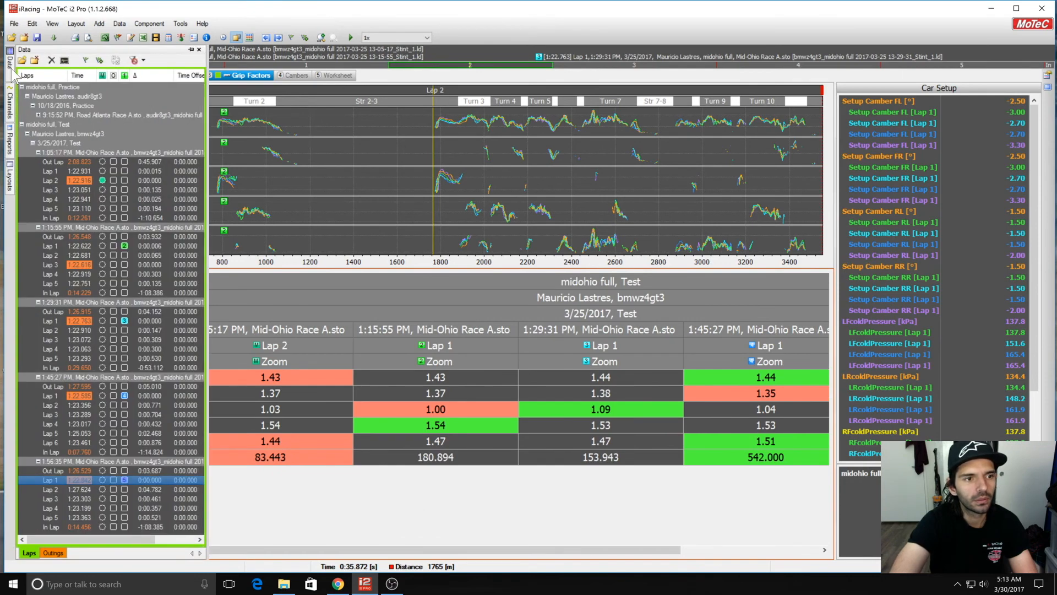
left_click(123, 246)
left_click(124, 254)
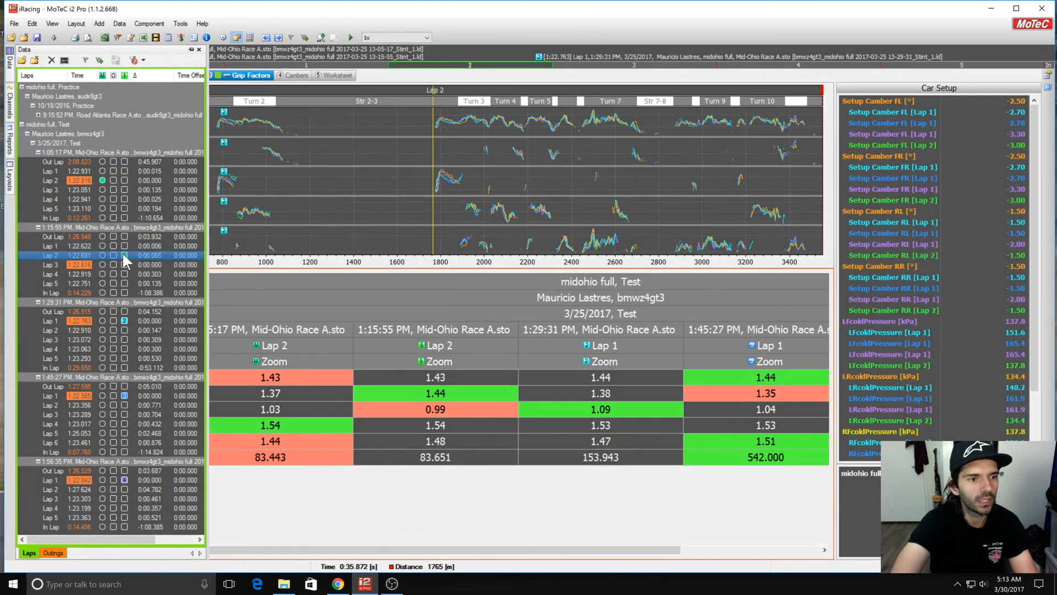
left_click(124, 319)
left_click(123, 328)
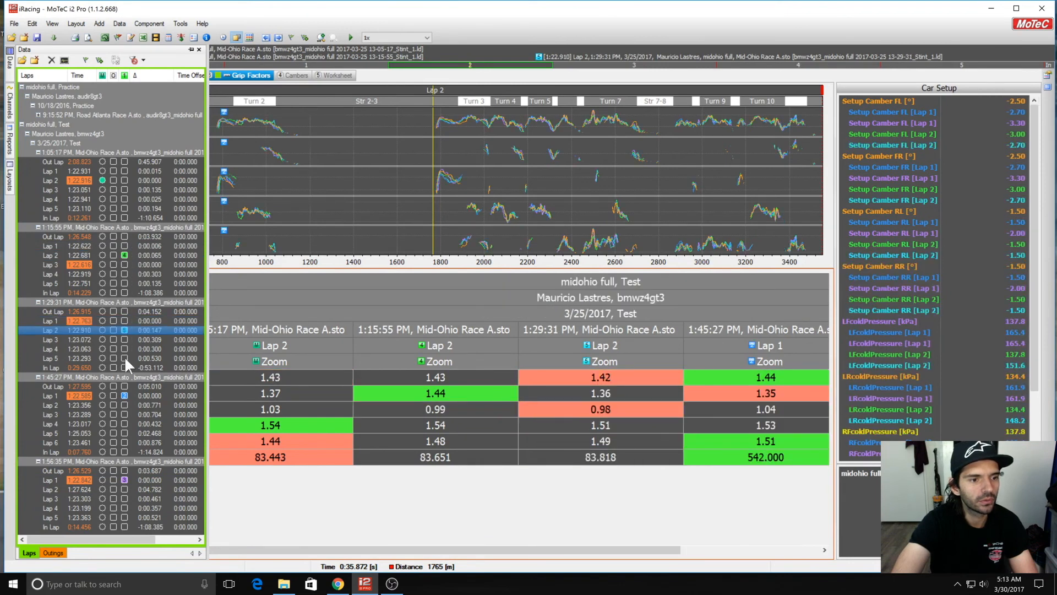
left_click(124, 396)
left_click(123, 404)
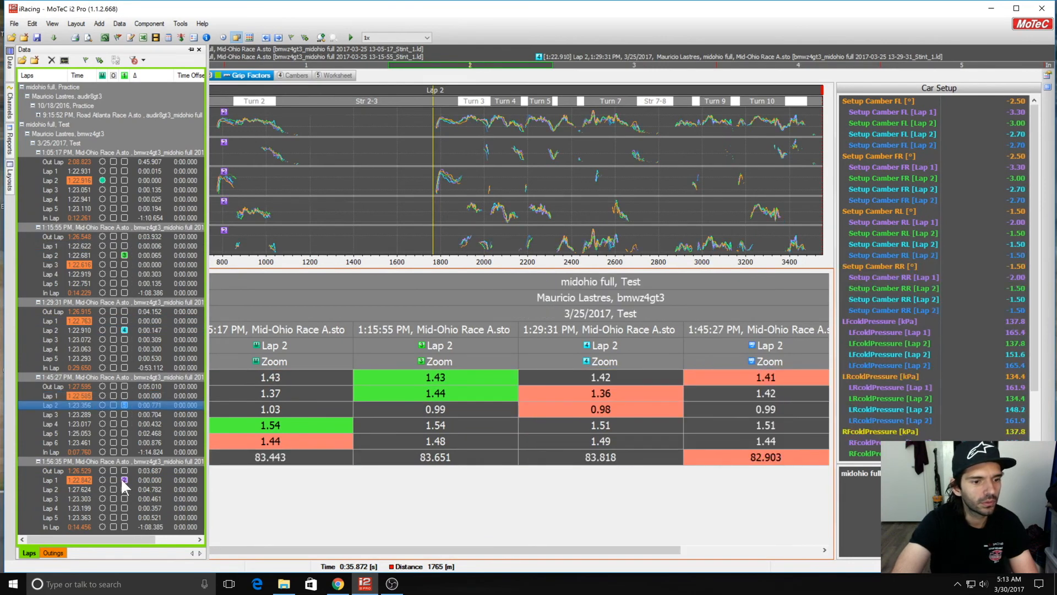
left_click(124, 479)
left_click(123, 488)
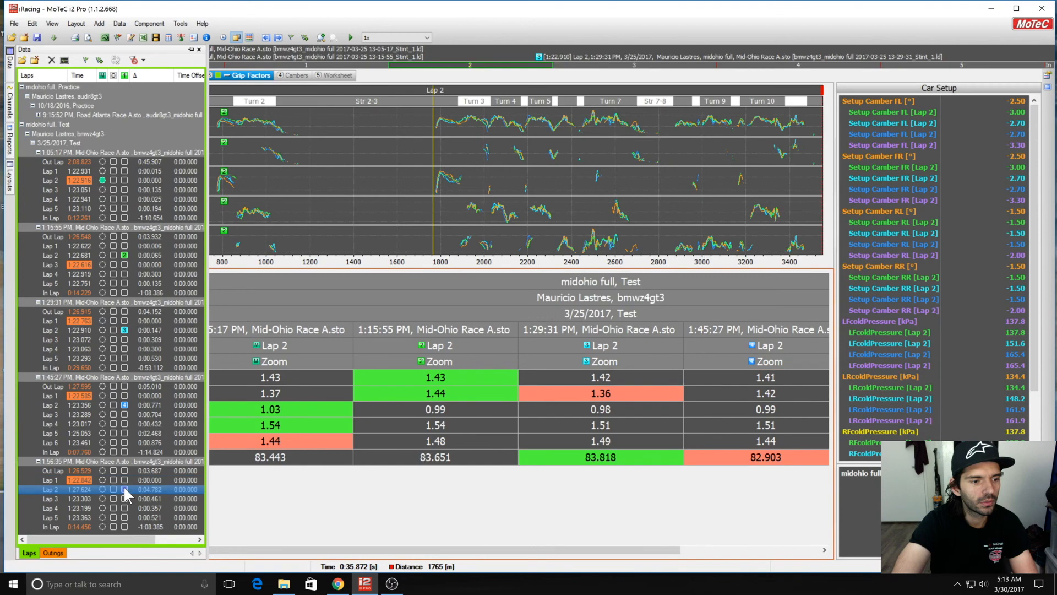
Compare the lap 2 grip factor averages and lap times across all runs in the channel report
left_click(361, 517)
left_click_drag(408, 550, 428, 425)
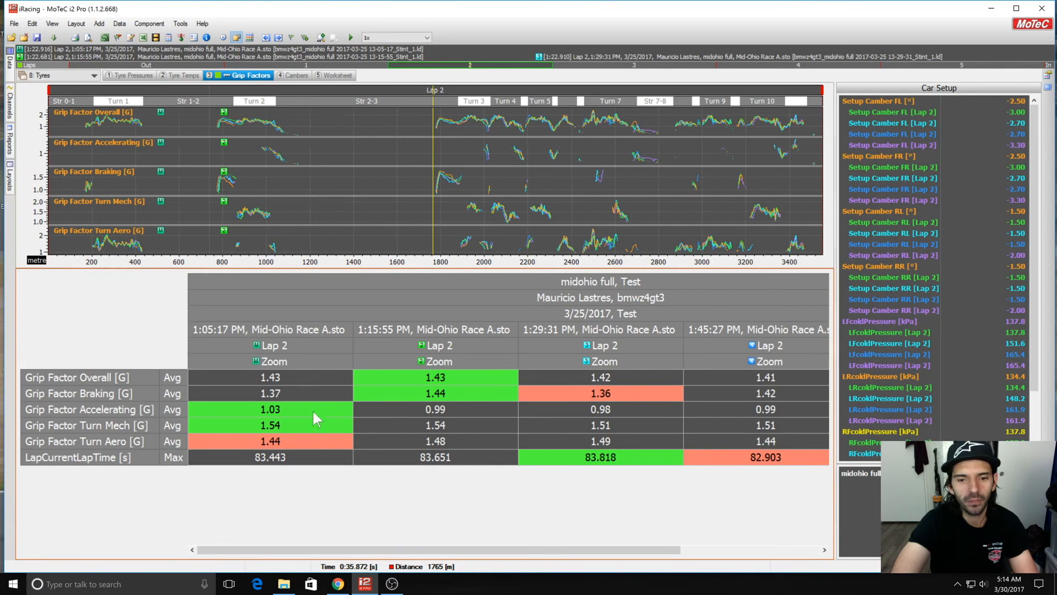
left_click_drag(515, 550, 693, 567)
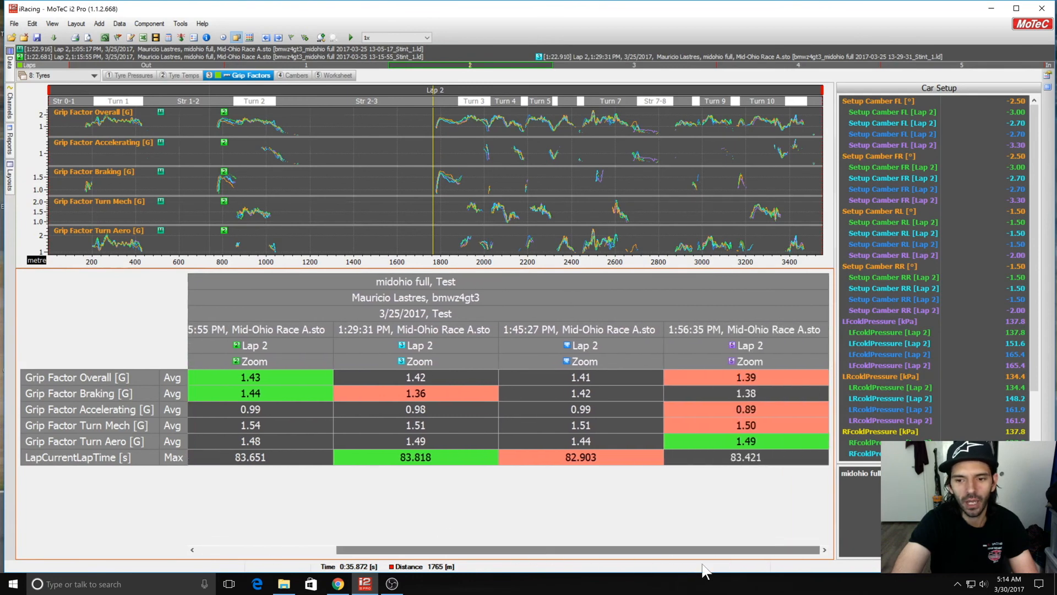
left_click_drag(573, 550, 428, 542)
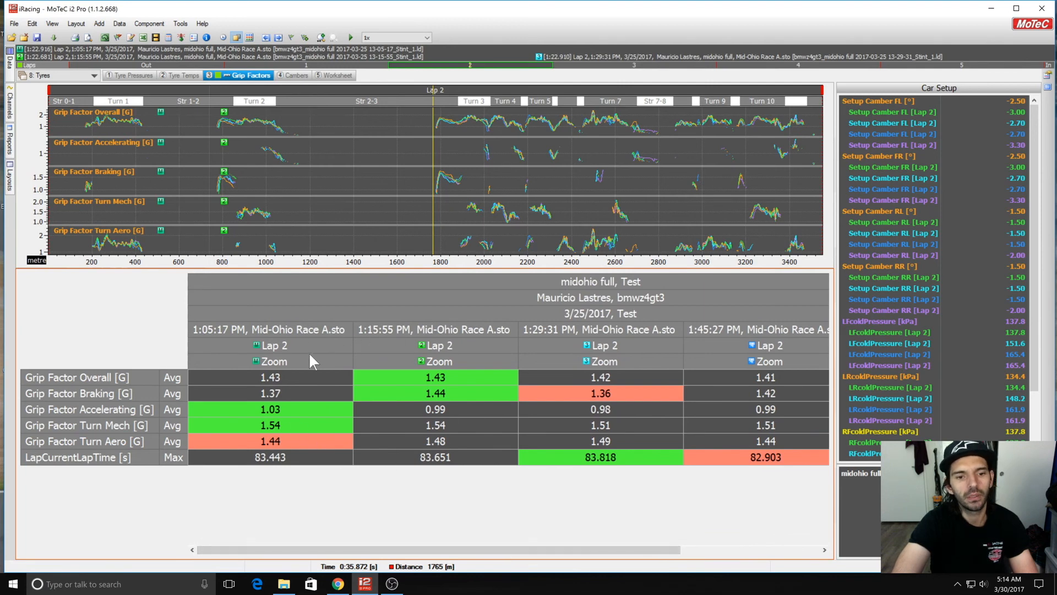
left_click_drag(534, 549, 765, 542)
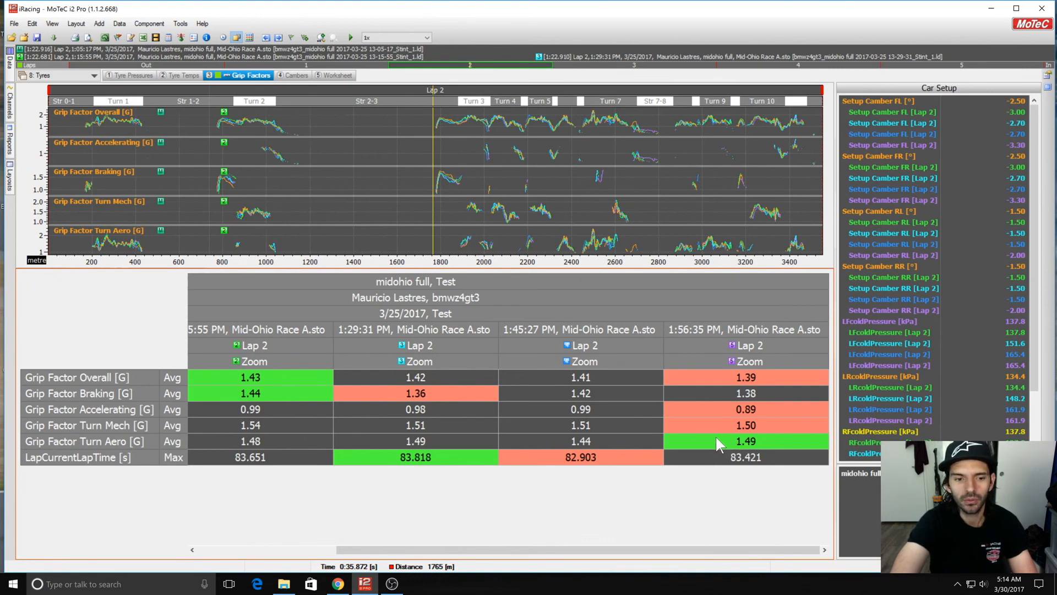
left_click_drag(692, 546, 552, 547)
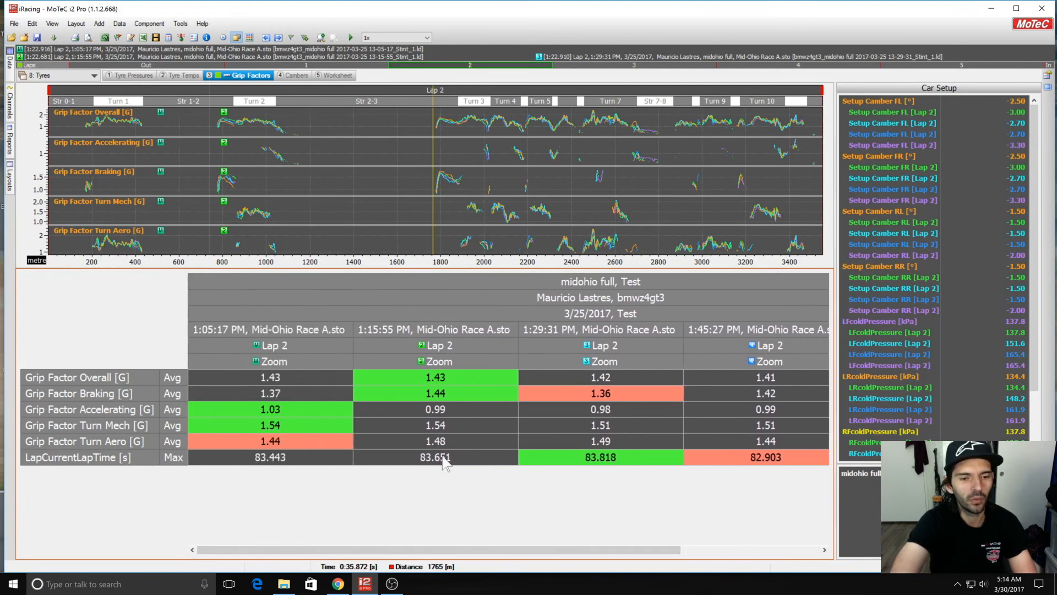
Make lap 3 of the 1:05:17 PM run the main lap and replace the 1:15:55 PM run's lap 2 overlay with lap 3
left_click(9, 57)
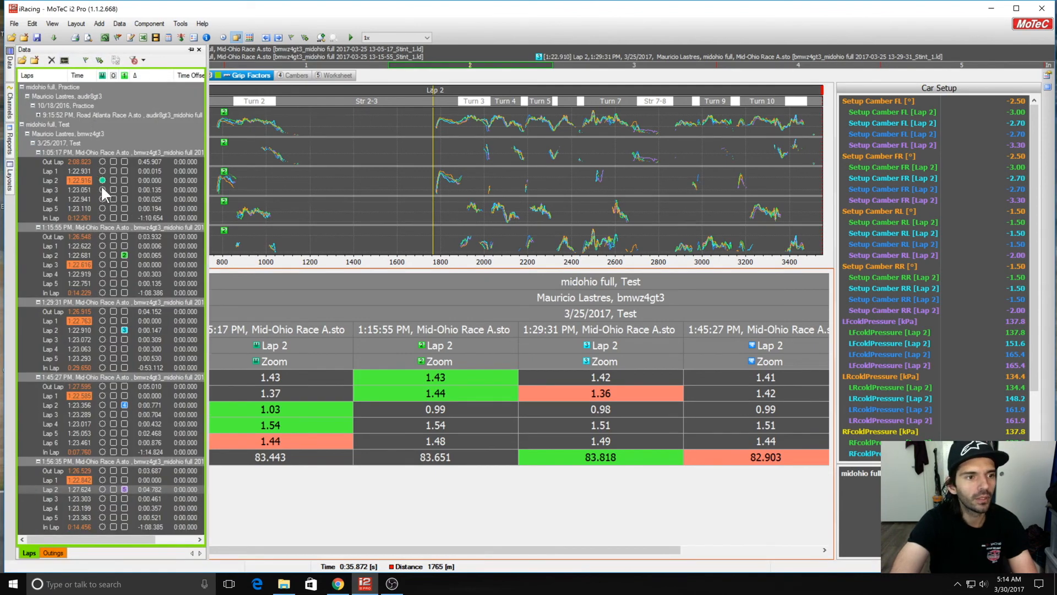
left_click(103, 189)
left_click(124, 254)
left_click(124, 265)
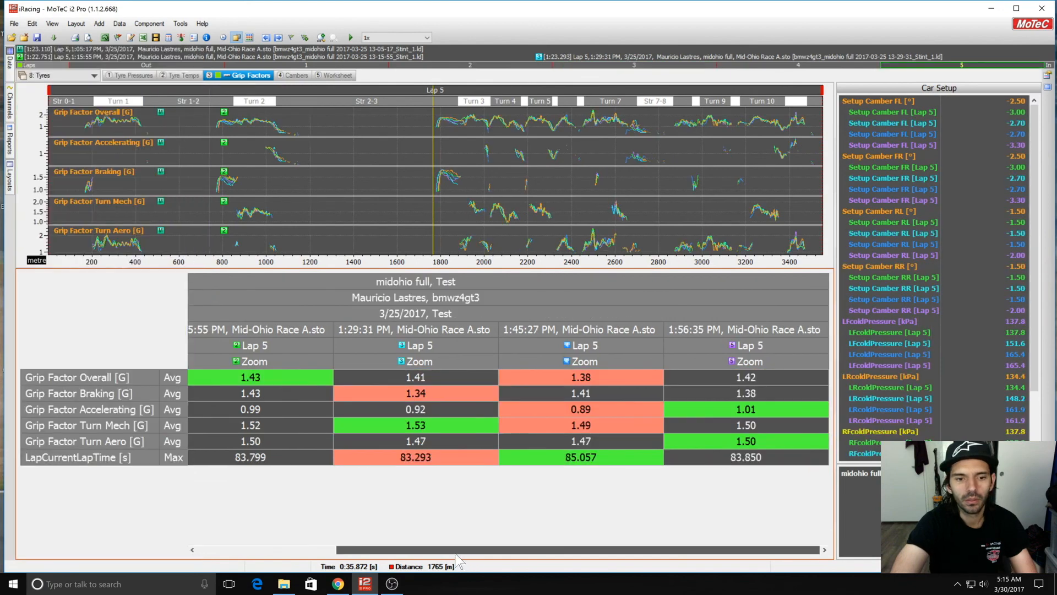
Compare the lap 5 grip factor averages and lap times of the runs from 1:05:17 PM to 1:56:35 PM
left_click_drag(454, 550, 489, 531)
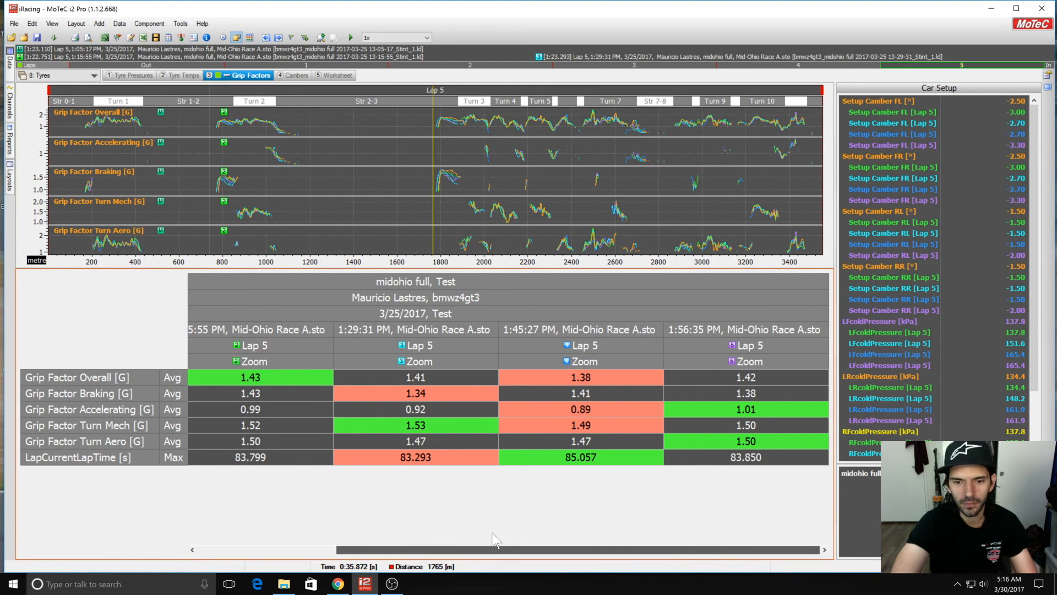
left_click_drag(492, 533, 240, 515)
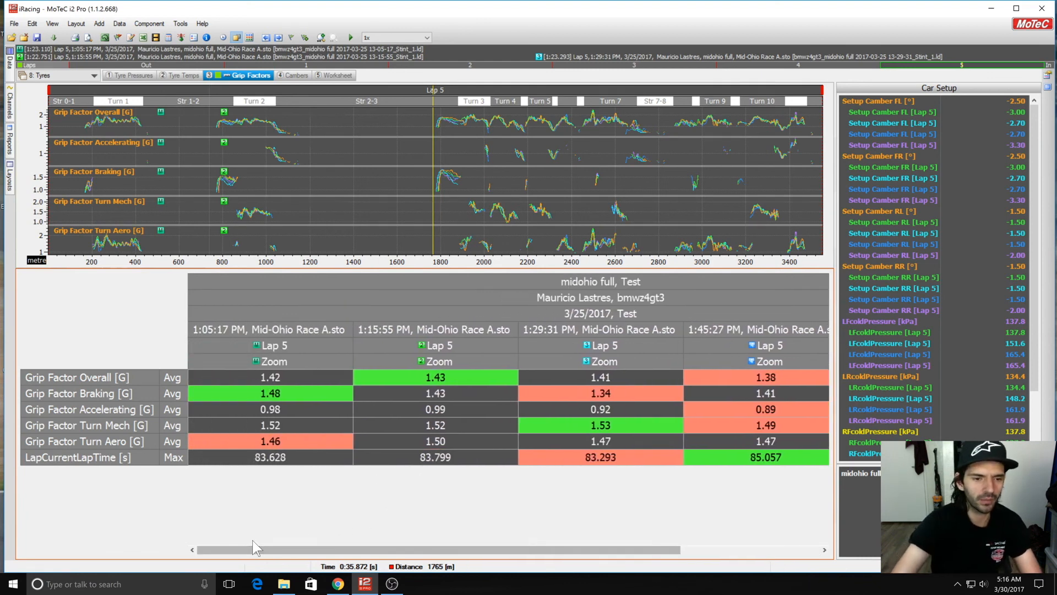
left_click_drag(358, 549, 314, 549)
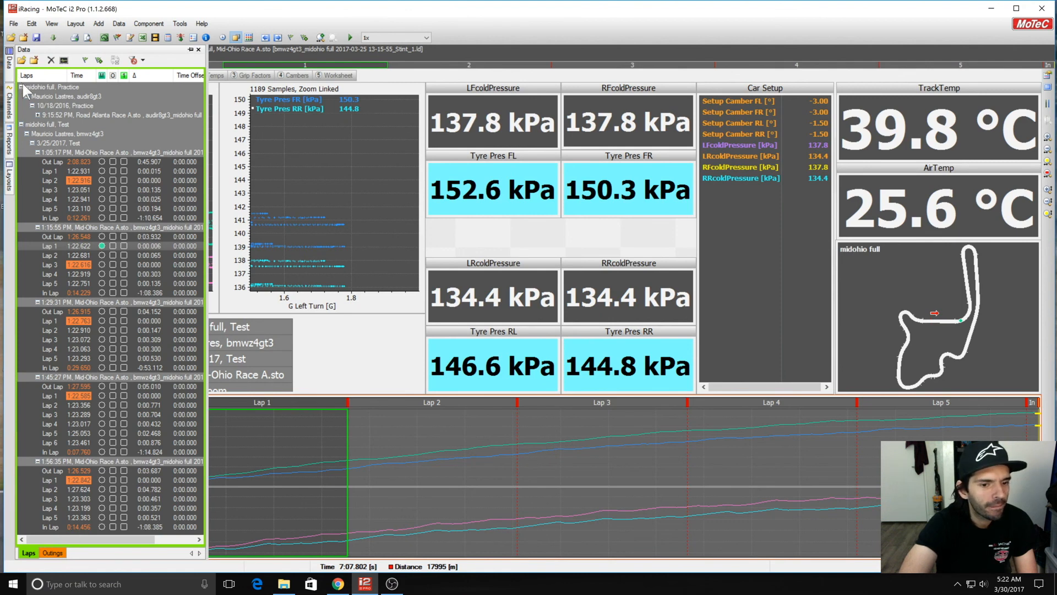
Check the tyre pressures at the end of lap 5, and review the tyre temperature, grip factor and camber worksheets for the 1:15:55 PM run
mouse_move(400, 475)
left_mouse_down()
mouse_move(83, 479)
mouse_move(481, 453)
mouse_move(1030, 446)
mouse_move(354, 498)
mouse_move(193, 501)
mouse_move(785, 479)
mouse_move(1037, 446)
left_mouse_up()
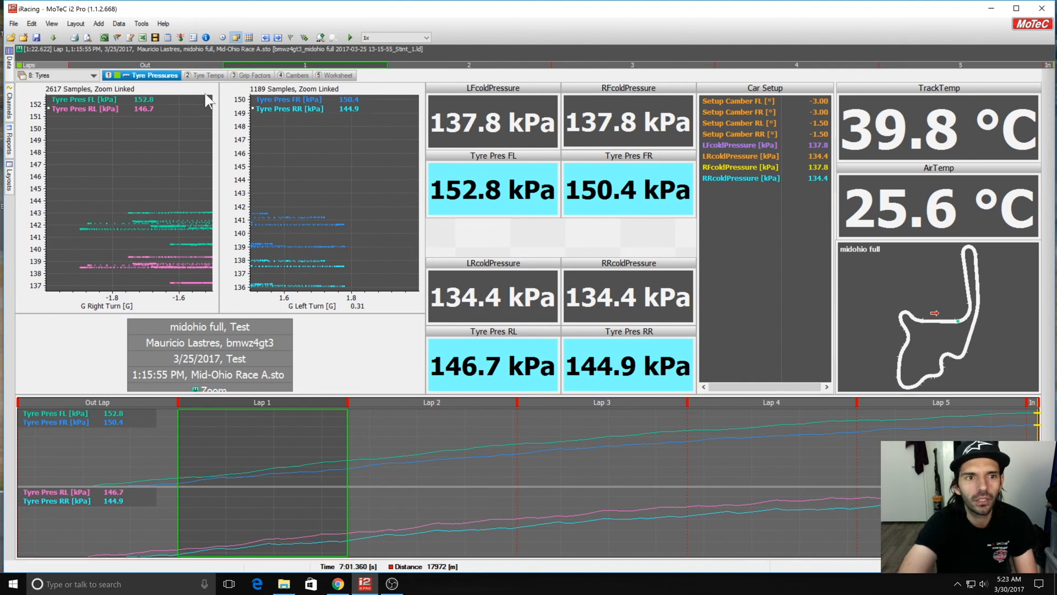
left_click(205, 75)
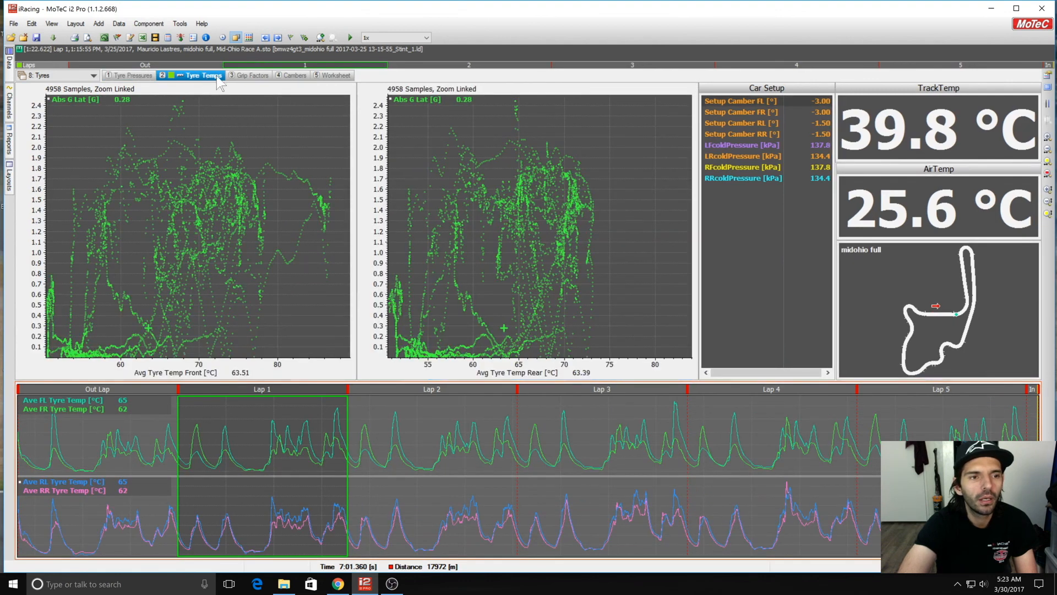
left_click(251, 75)
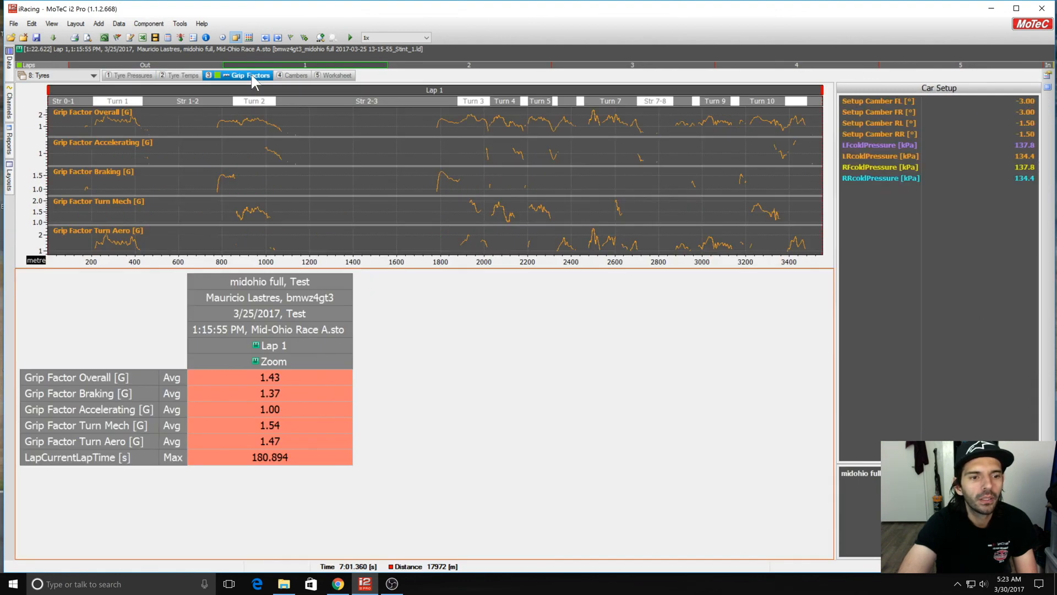
left_click(301, 76)
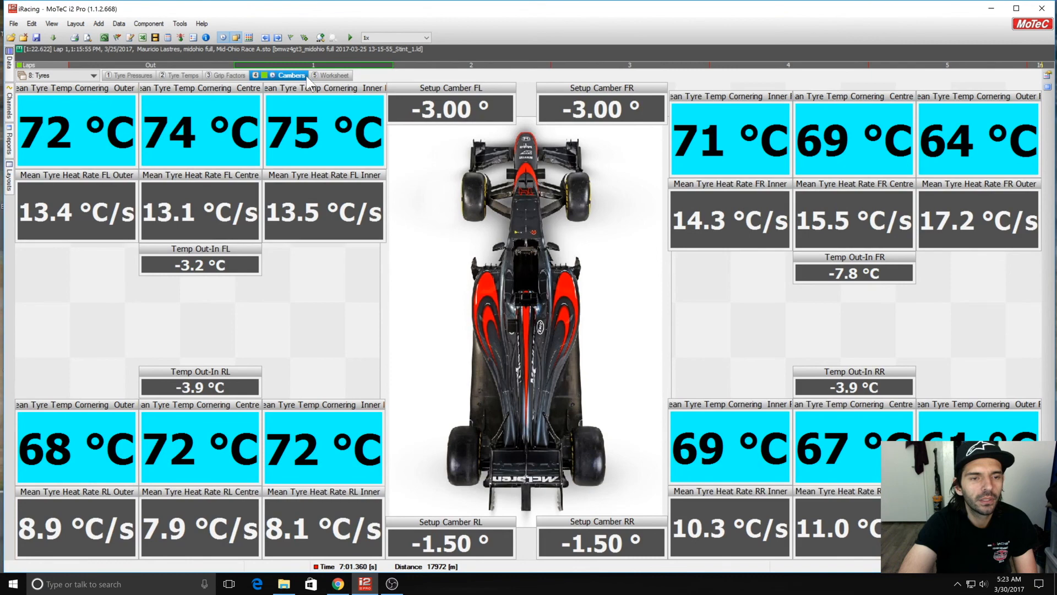
left_click(236, 75)
left_click(182, 76)
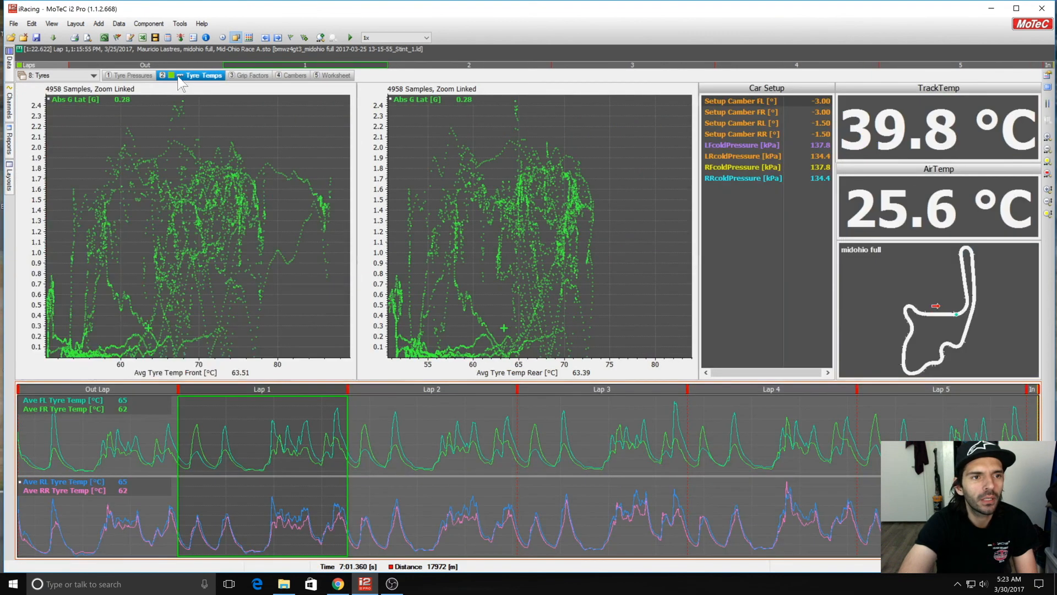
left_click(147, 77)
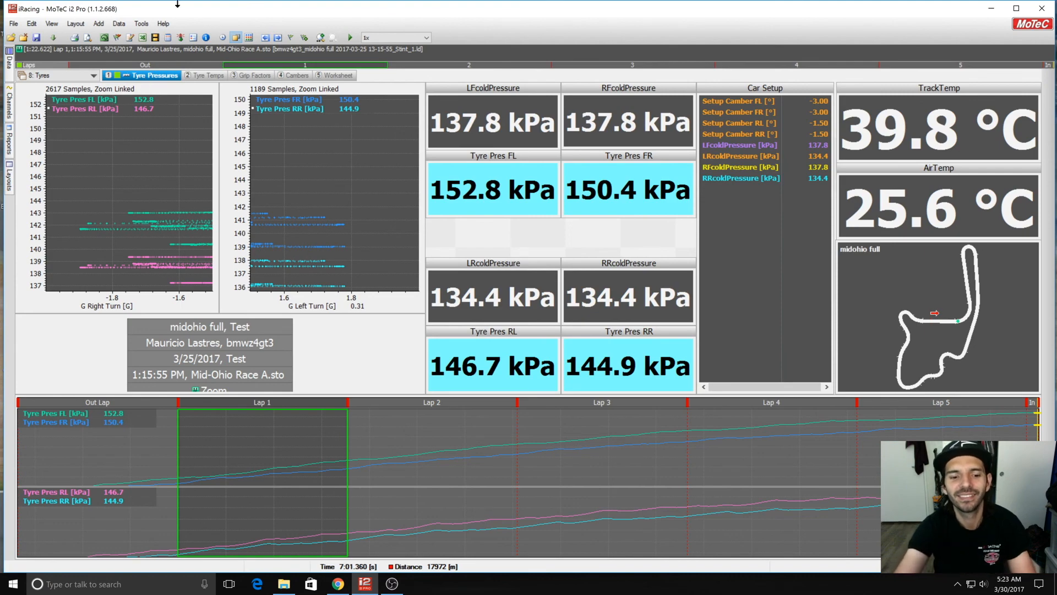
left_click(403, 593)
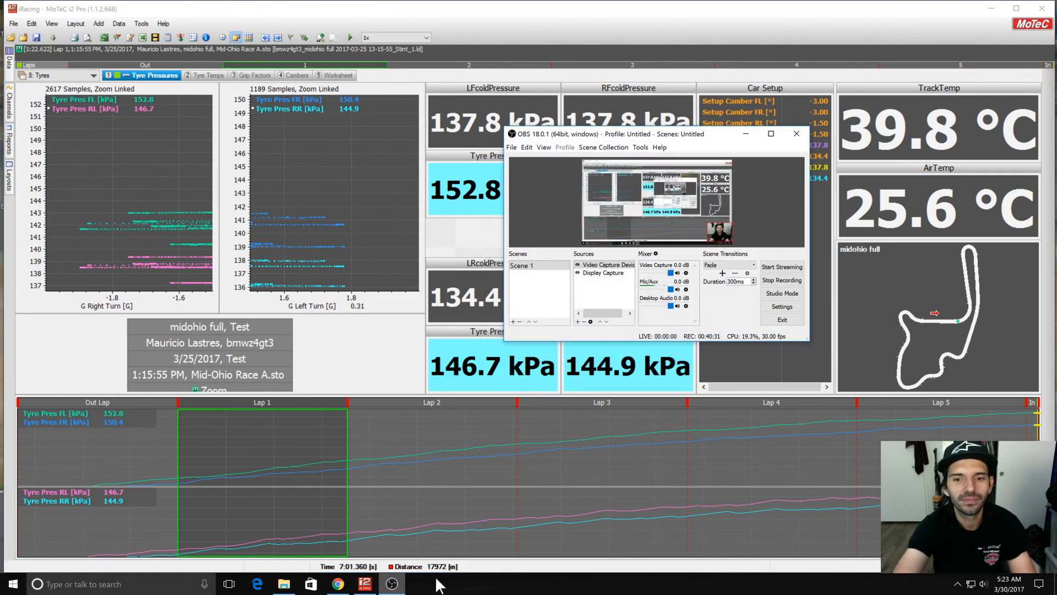